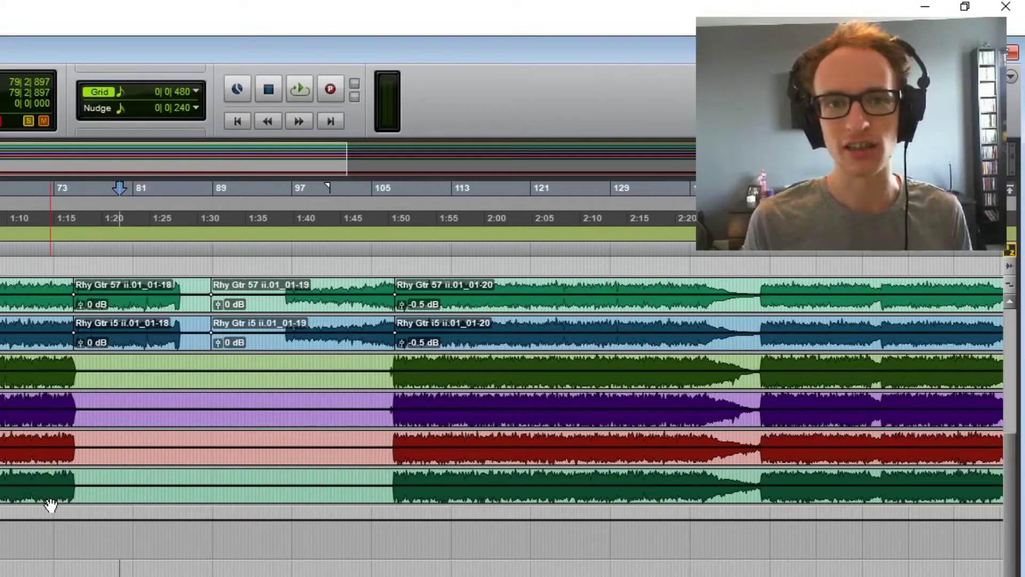
- Play back the soloed Bass DI.01 track from about bar 73, then stop at about bar 81
scroll(51, 505, down, 1)
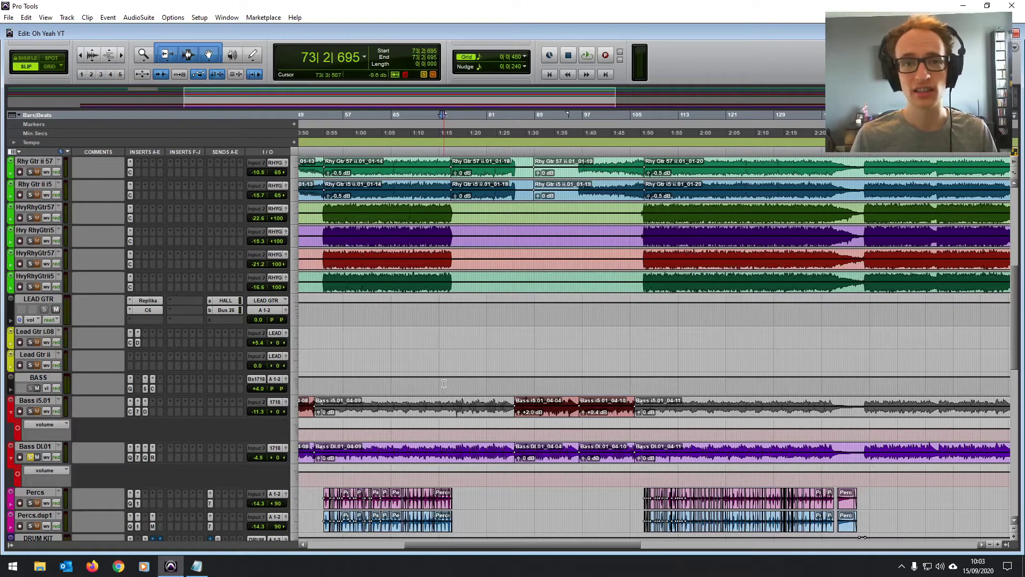
key(space)
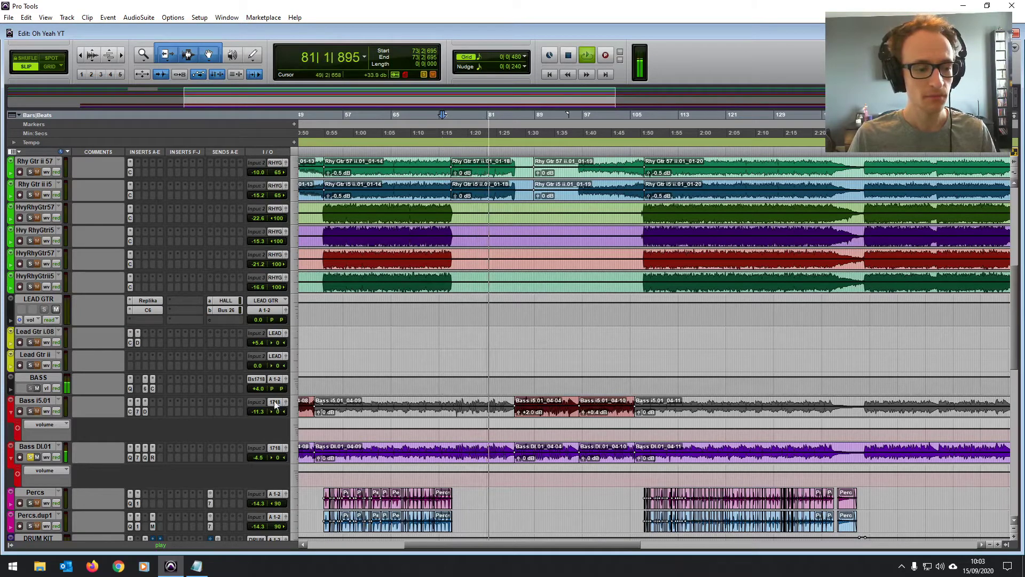
key(space)
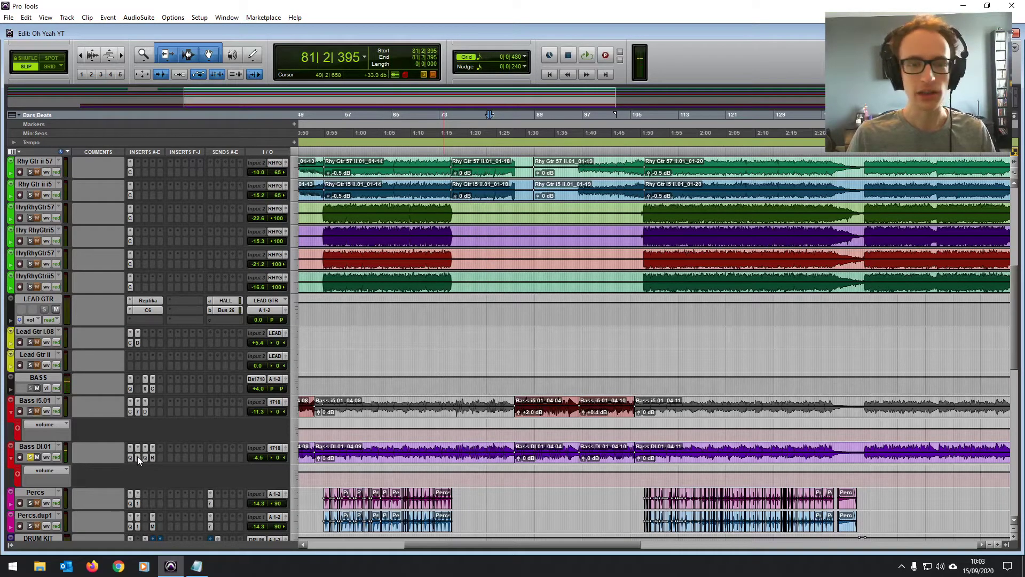
- Review the BF-76, EQ3 7-Band and RBass settings on the Bass DI.01 track
click(137, 457)
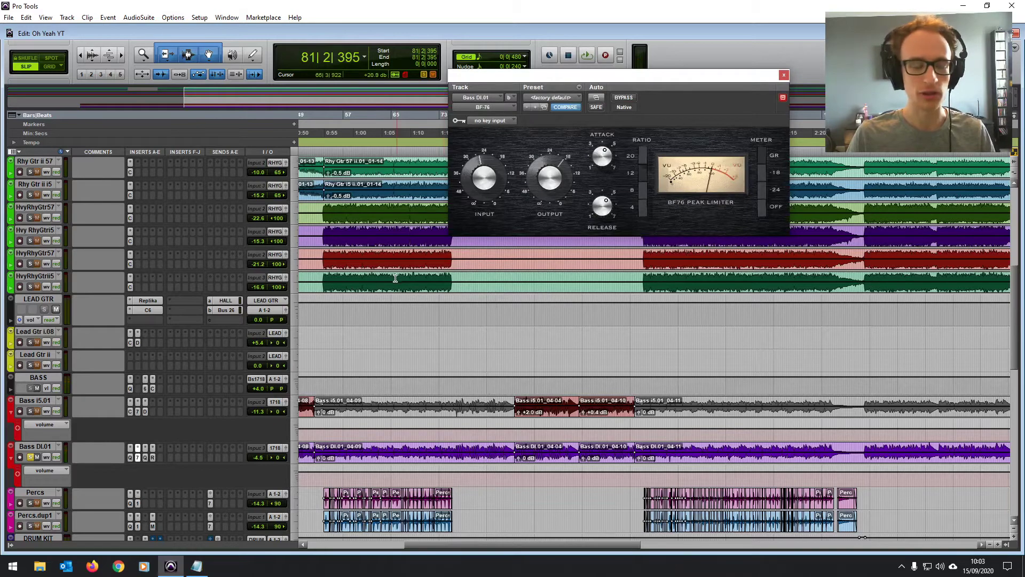
click(145, 458)
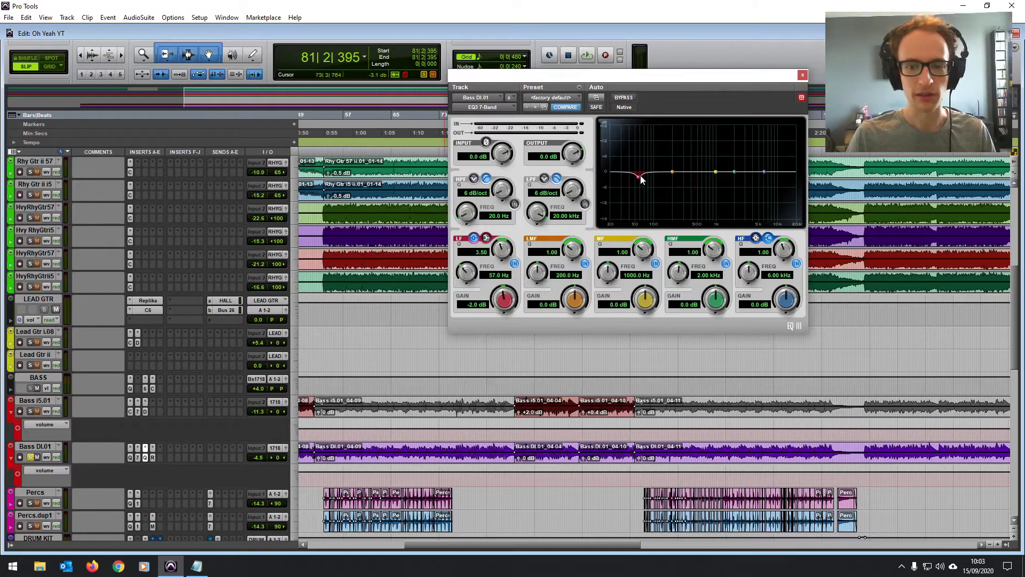
click(154, 457)
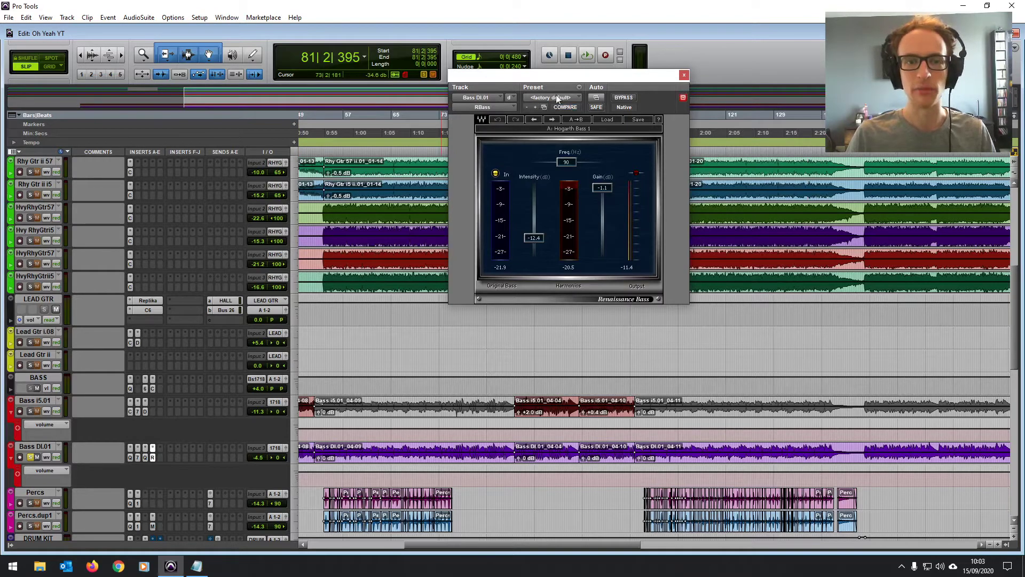
click(684, 75)
- Play the bass together with the rest of the mix from about bar 75
click(453, 384)
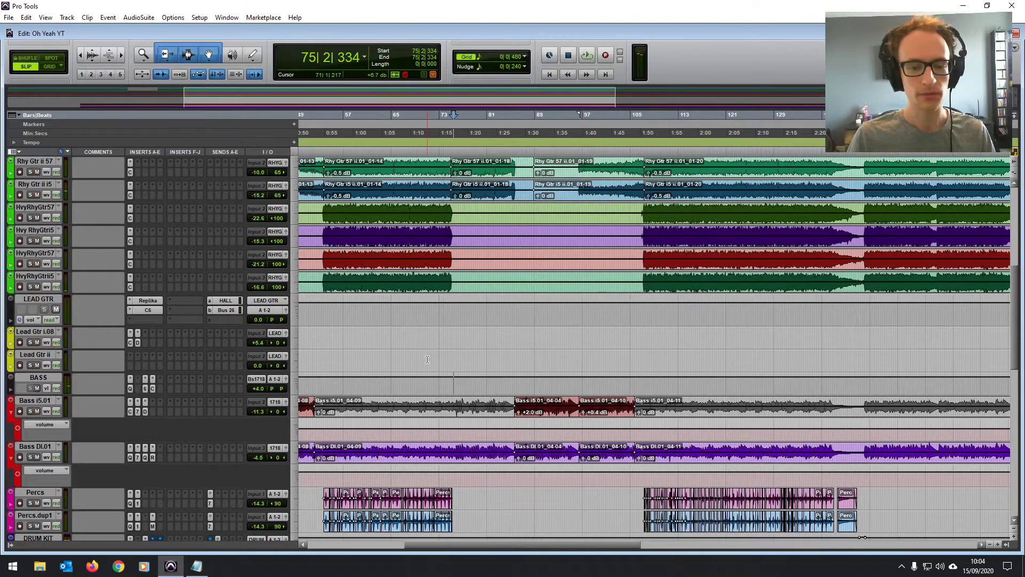
key(space)
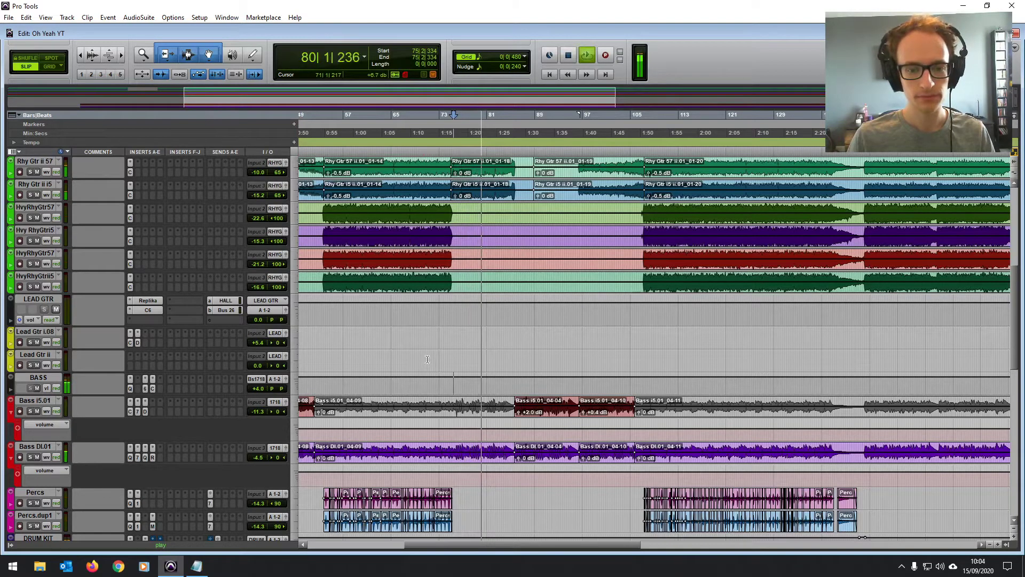
key(space)
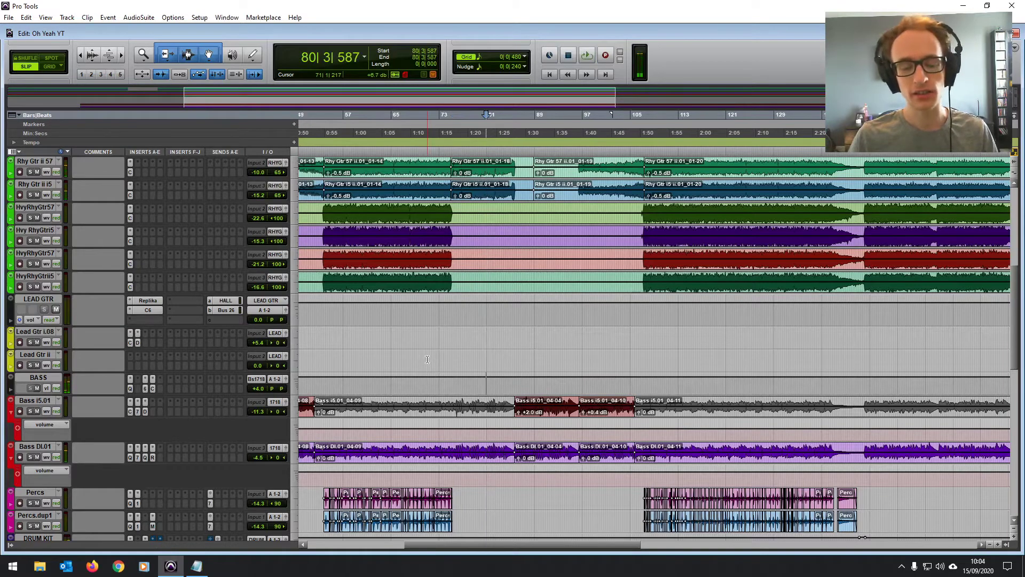
- Play the song from about bar 80 with the Bass i5.01 track muted
click(478, 383)
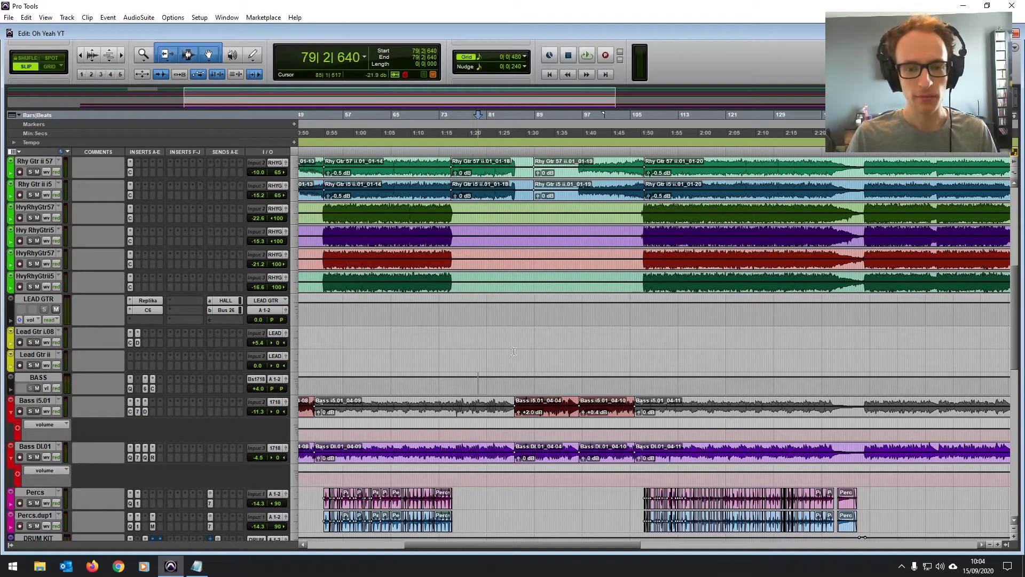
scroll(521, 405, up, 1)
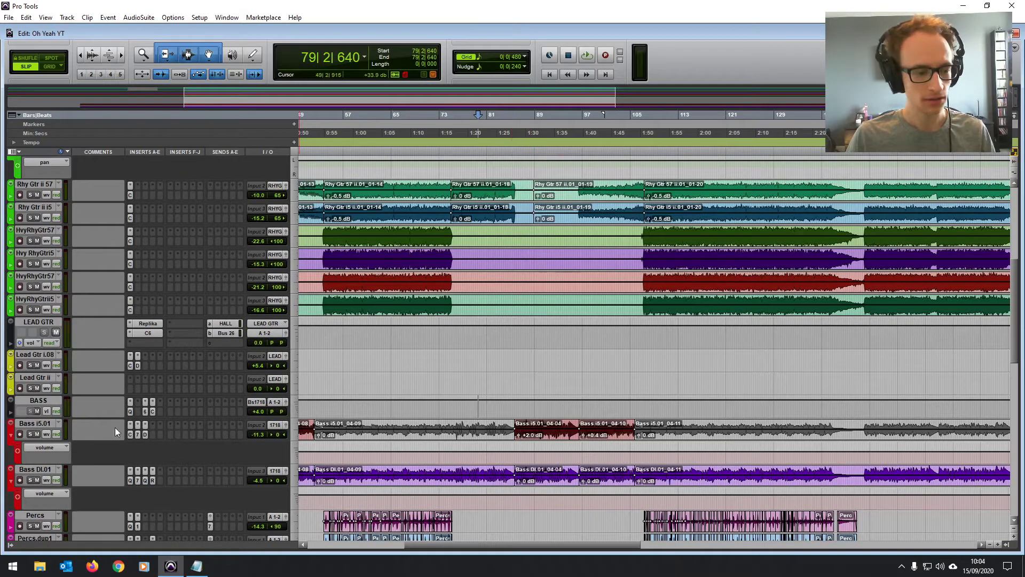
click(484, 407)
key(space)
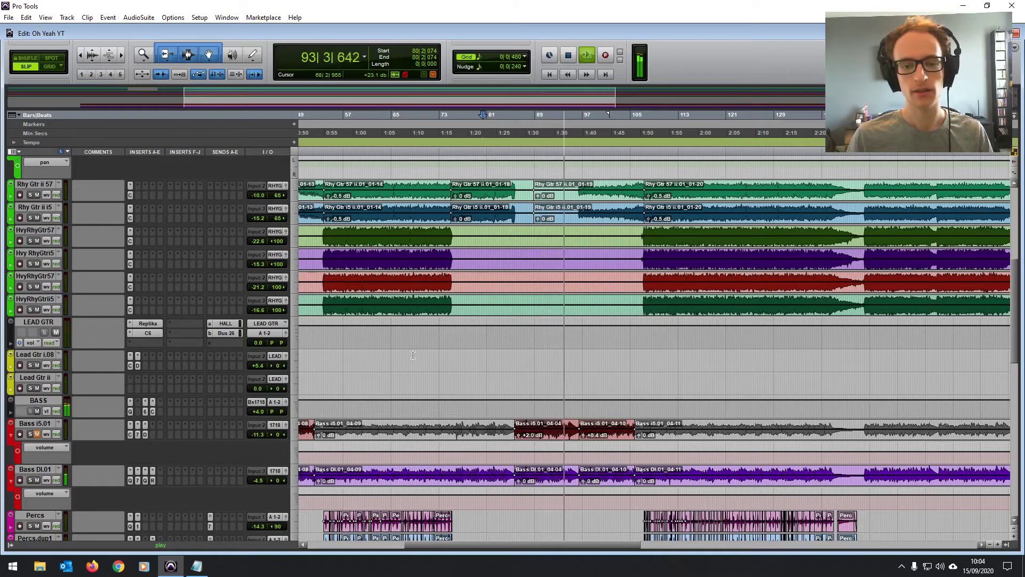
key(space)
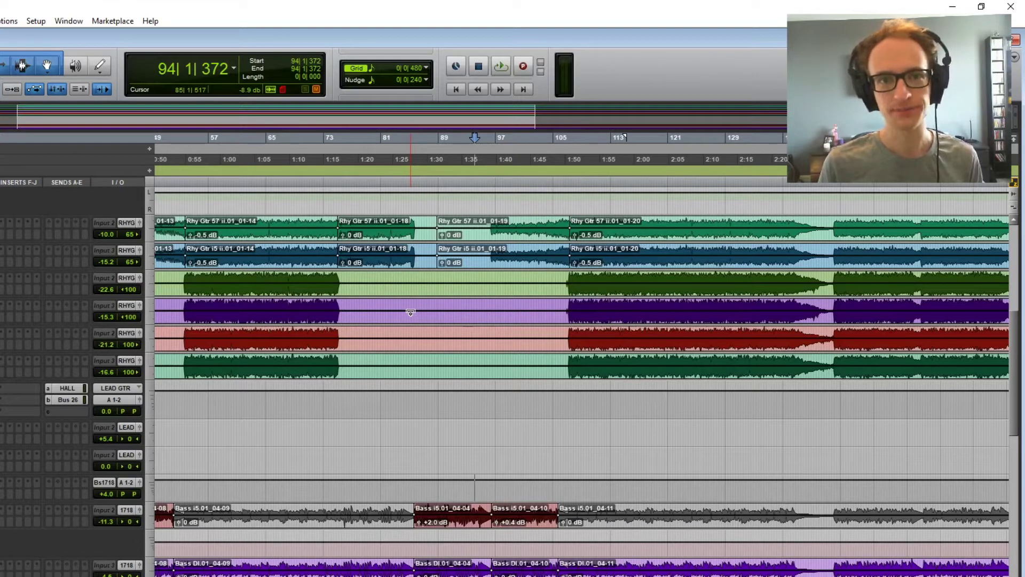
- Play the two red Bass i5.01 clips soloed with the track's inserts bypassed, raising the track volume to +1.2 dB
click(438, 490)
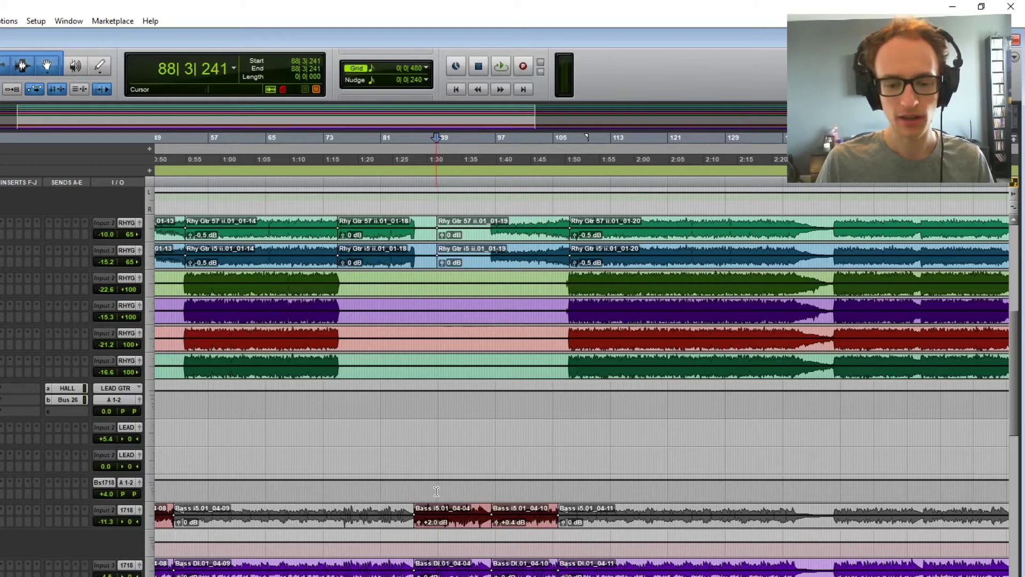
click(442, 525)
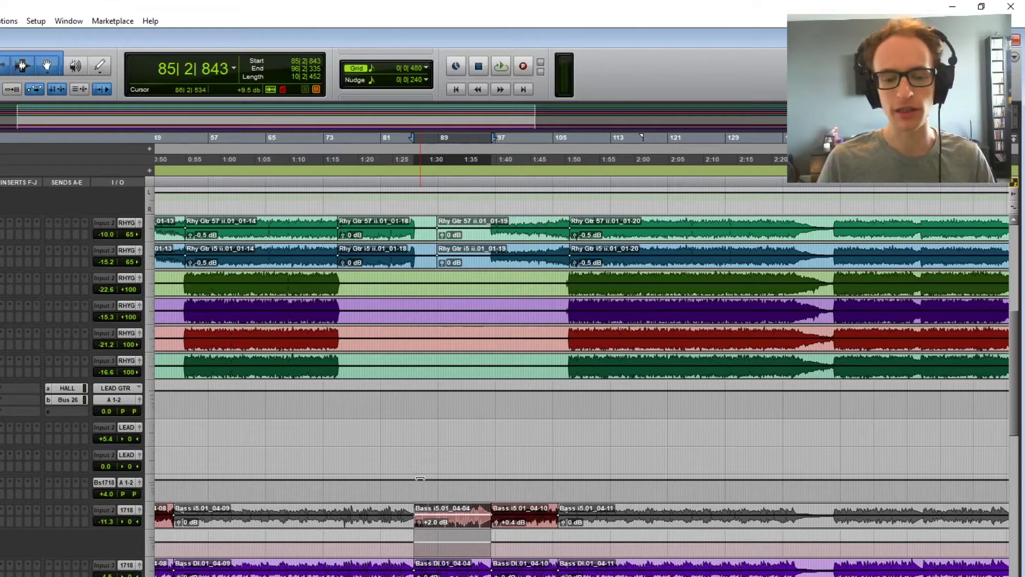
click(418, 489)
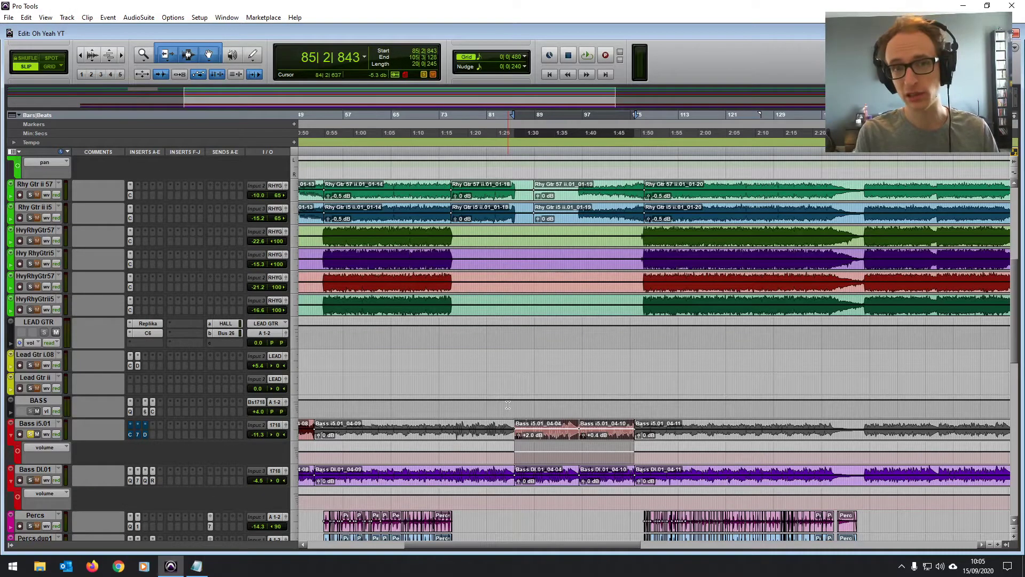
key(space)
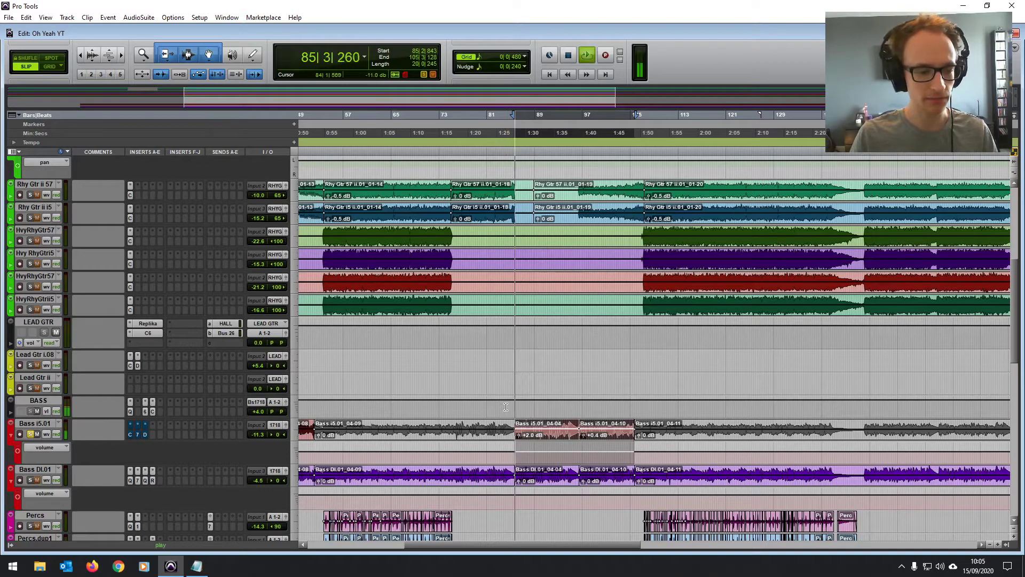
drag(261, 438, 263, 424)
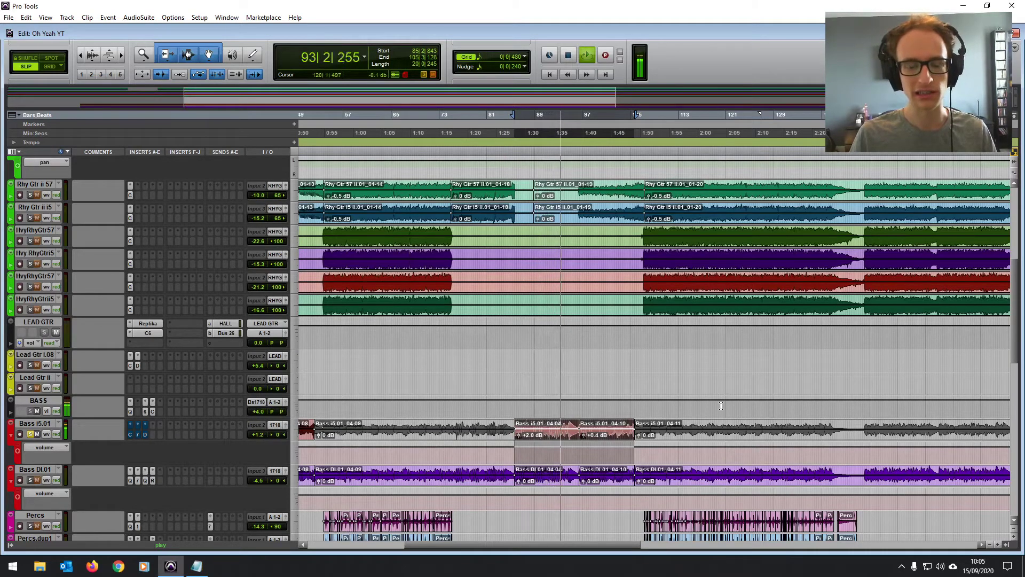
key(space)
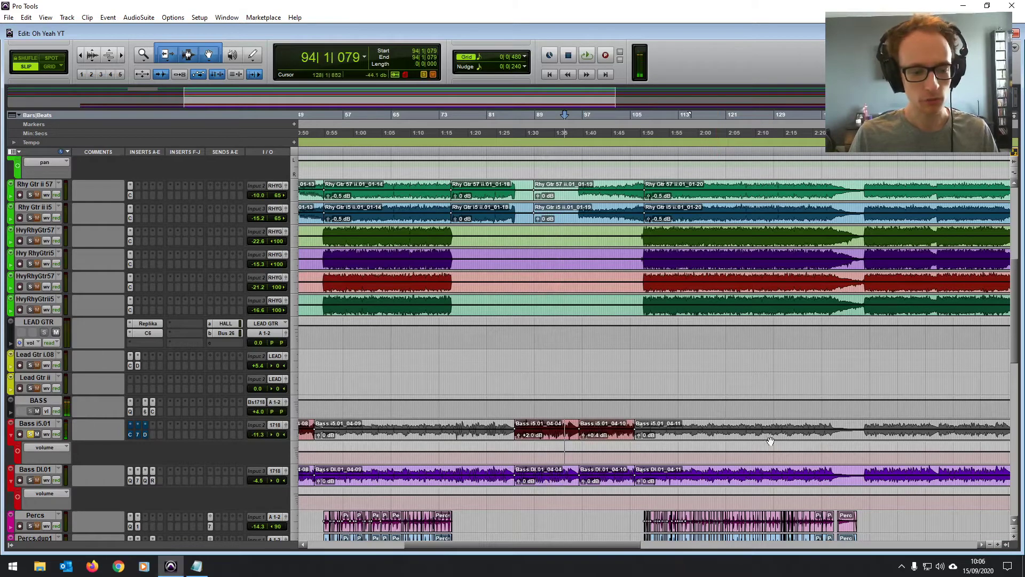
- Select the Bass i5.01_04-04 and 04-10 clips and review the track's Channel Strip settings
click(550, 439)
shift+click(594, 437)
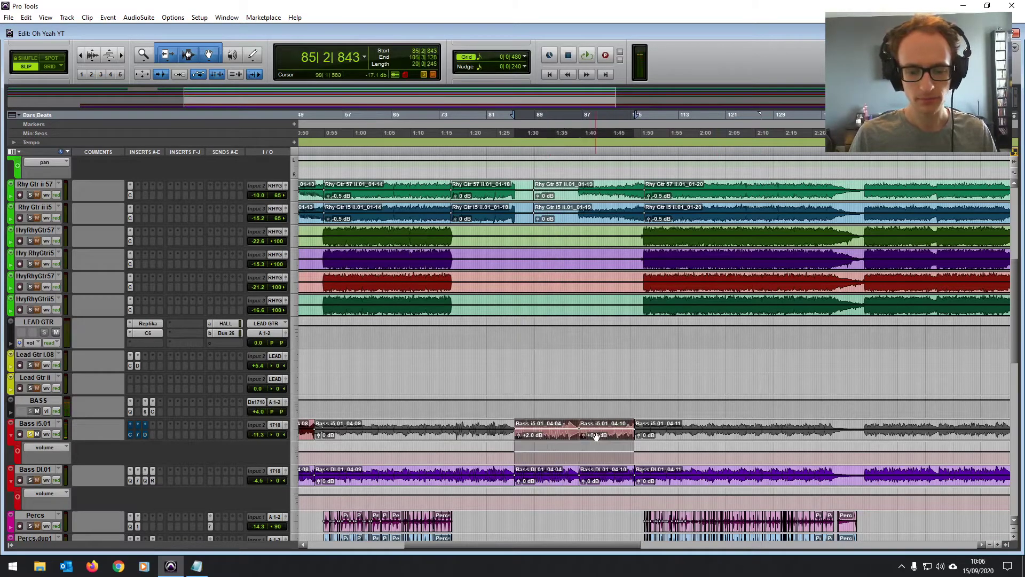
click(129, 434)
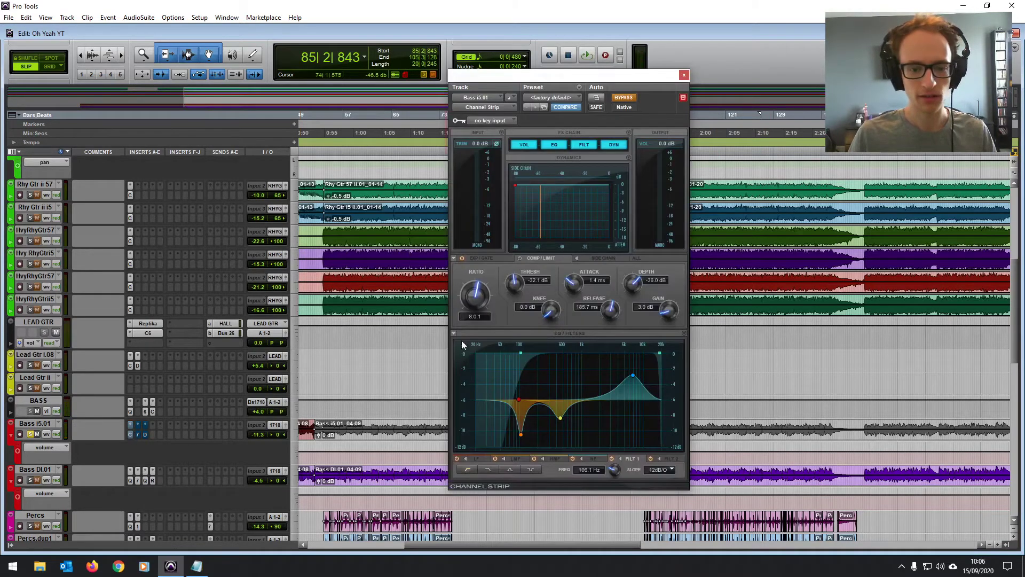
click(684, 75)
- Take the Decapitator insert on the Bass i5.01 track out of bypass and close its window
click(136, 433)
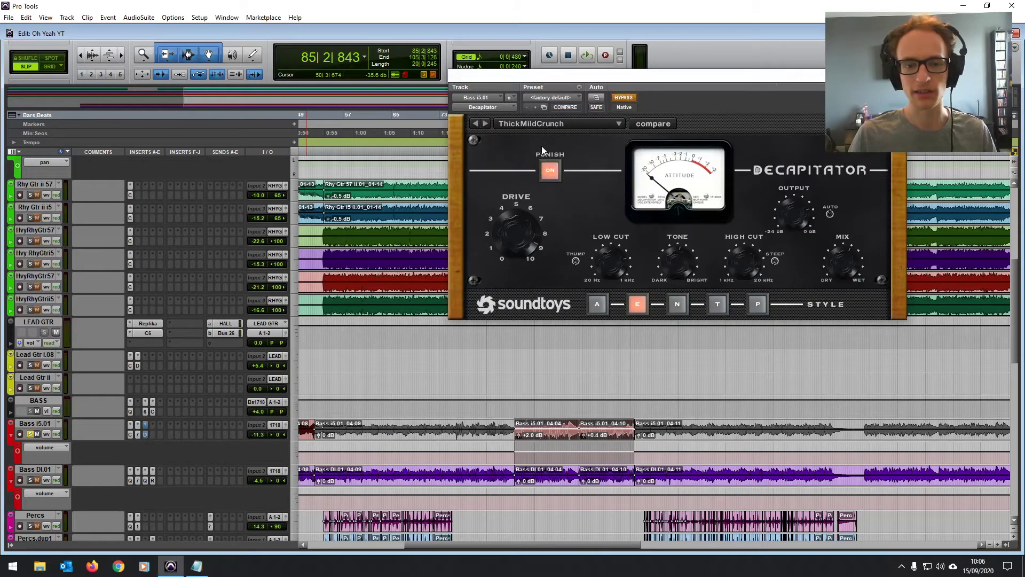
click(623, 98)
key(ctrl+w)
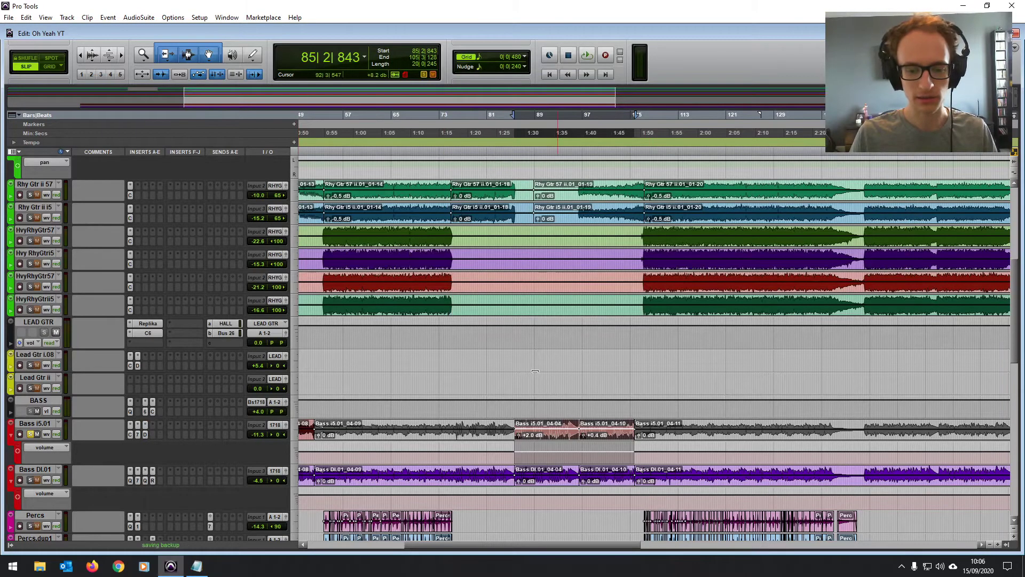
- Play the selected Bass i5.01 clips and lower the track volume to -13.2 dB
key(space)
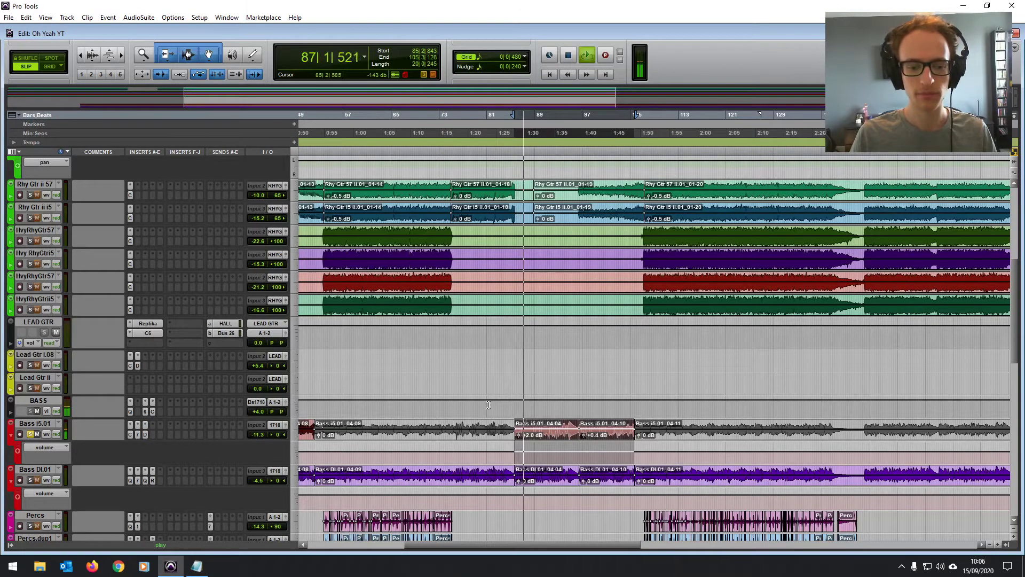
drag(261, 434, 260, 434)
key(space)
- Play the mix with both bass tracks from about bar 79 through the guitar gap
click(552, 412)
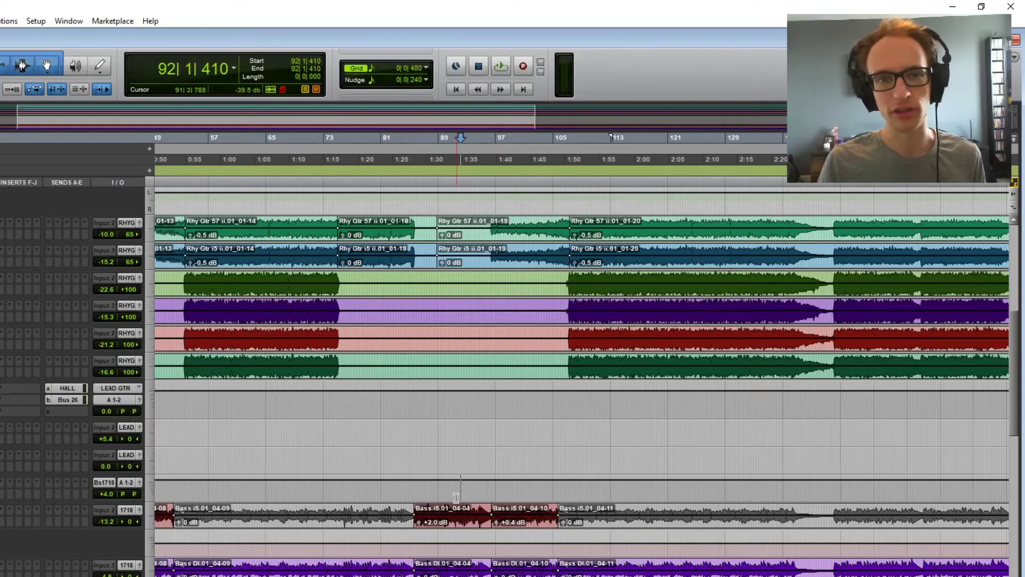
click(424, 516)
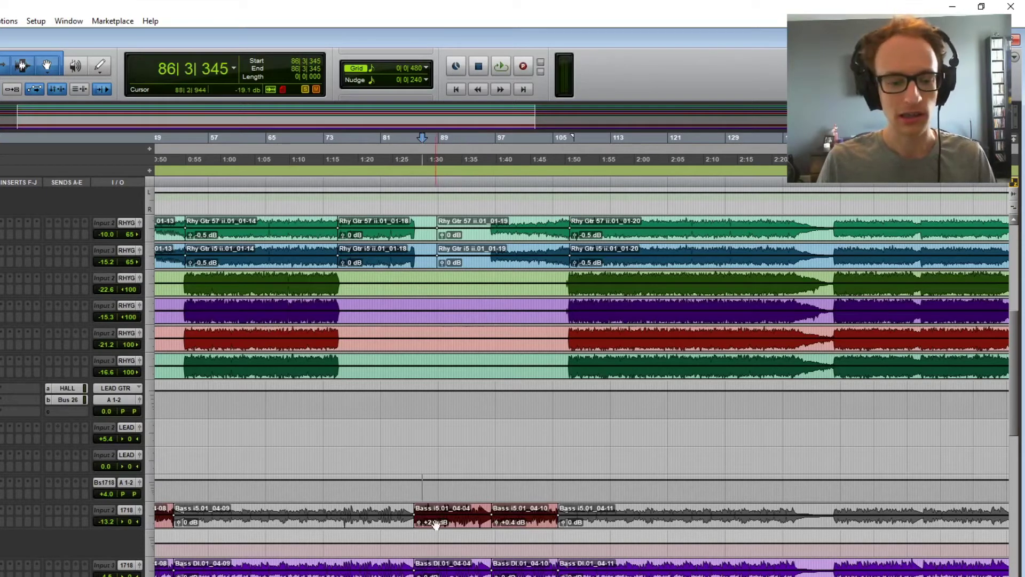
click(396, 492)
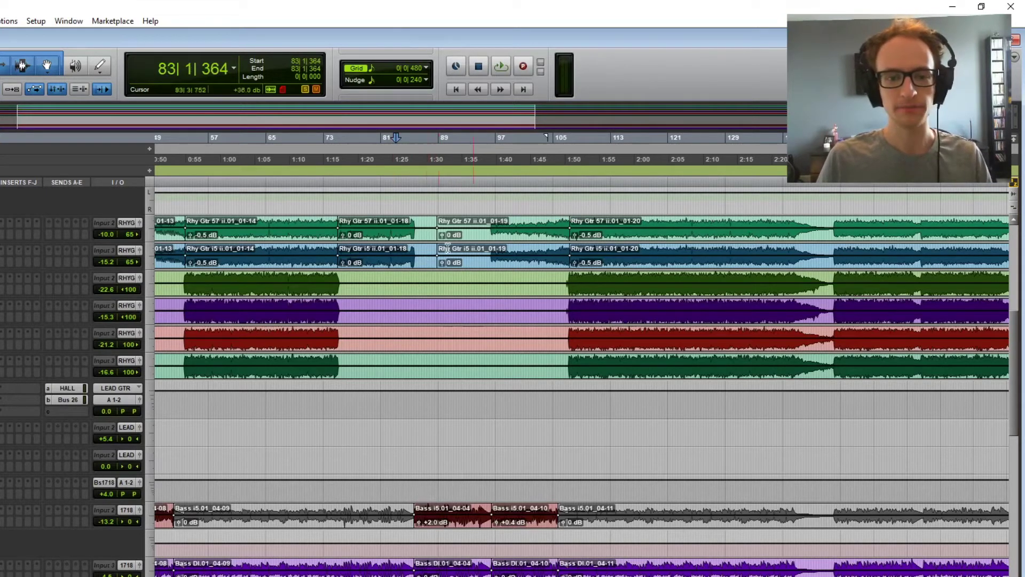
click(370, 477)
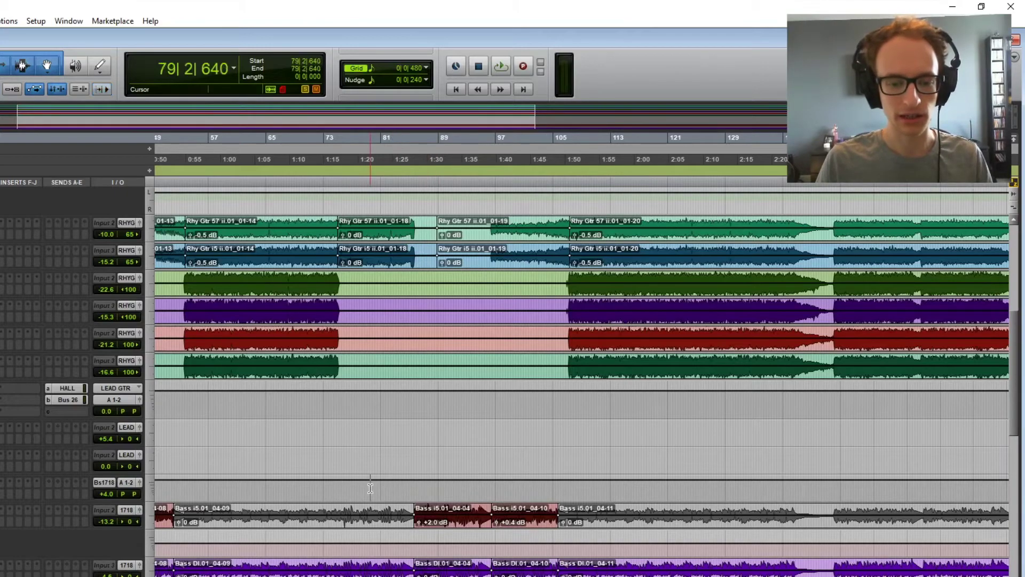
key(space)
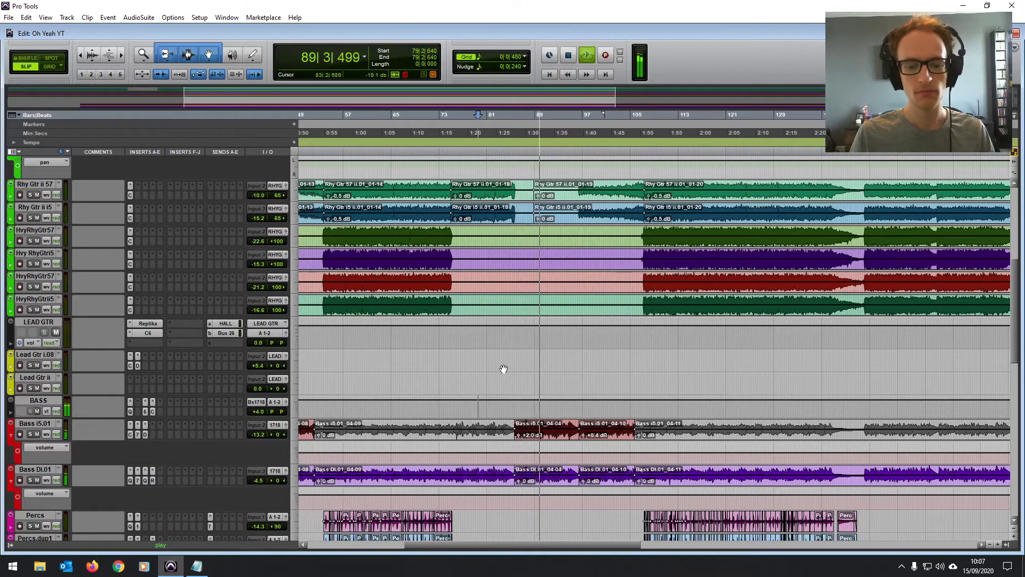
key(space)
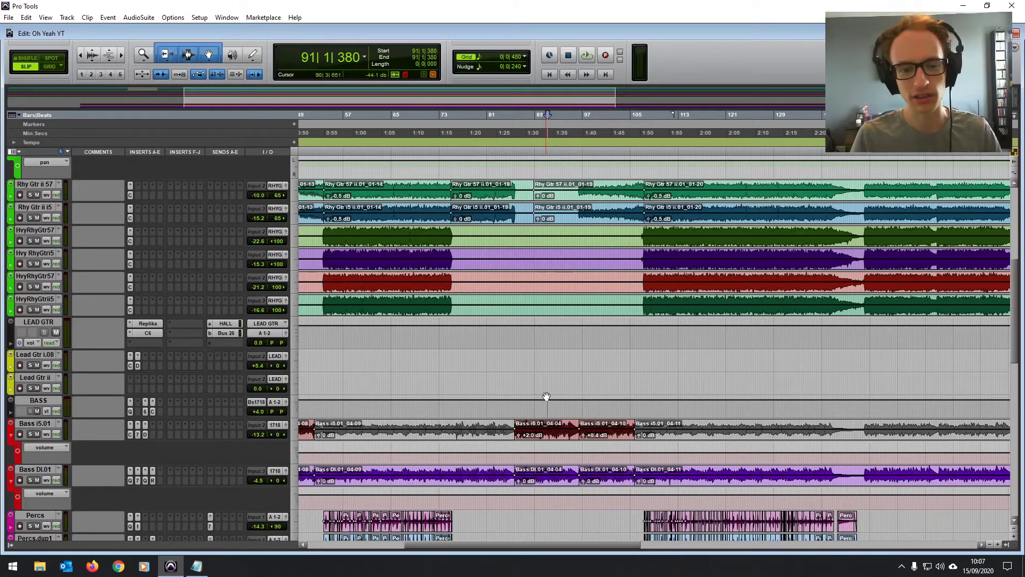
- Solo the Bass DI.01 and Bass i5.01 tracks and play them together from about bar 82
click(497, 410)
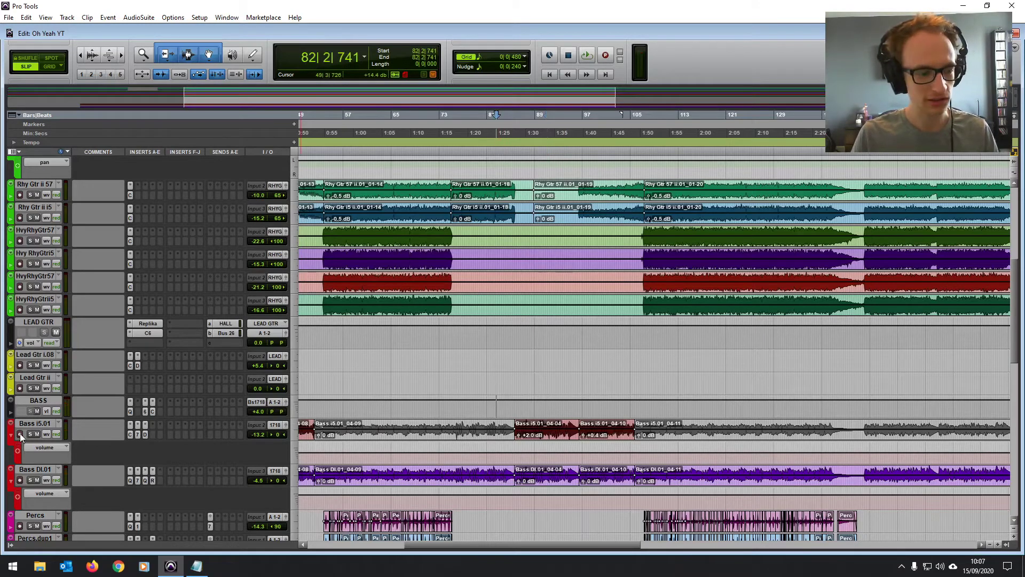
click(31, 480)
key(space)
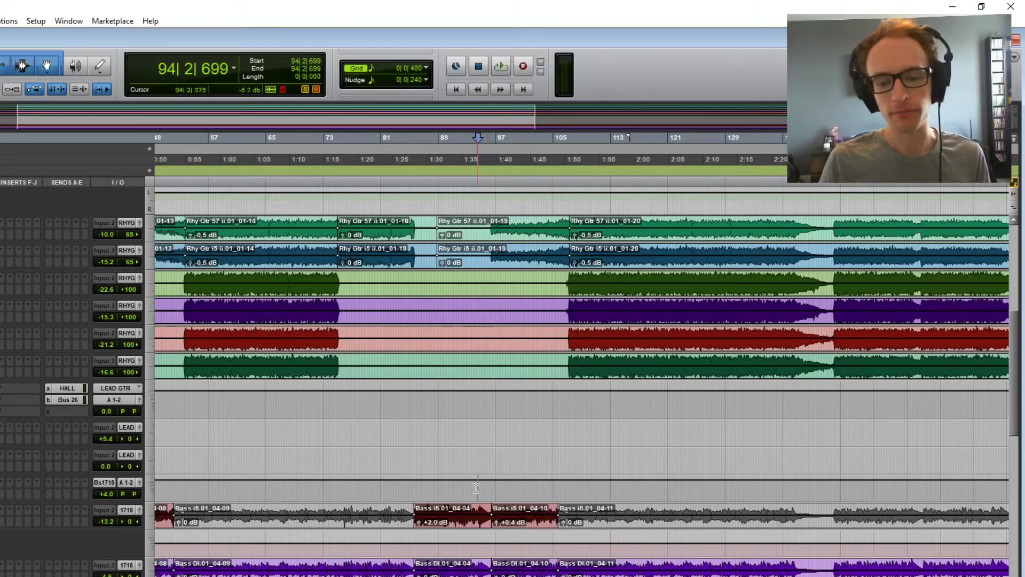
- Place the playback start at about bar 82, just before the two red Bass i5.01 clips
click(633, 525)
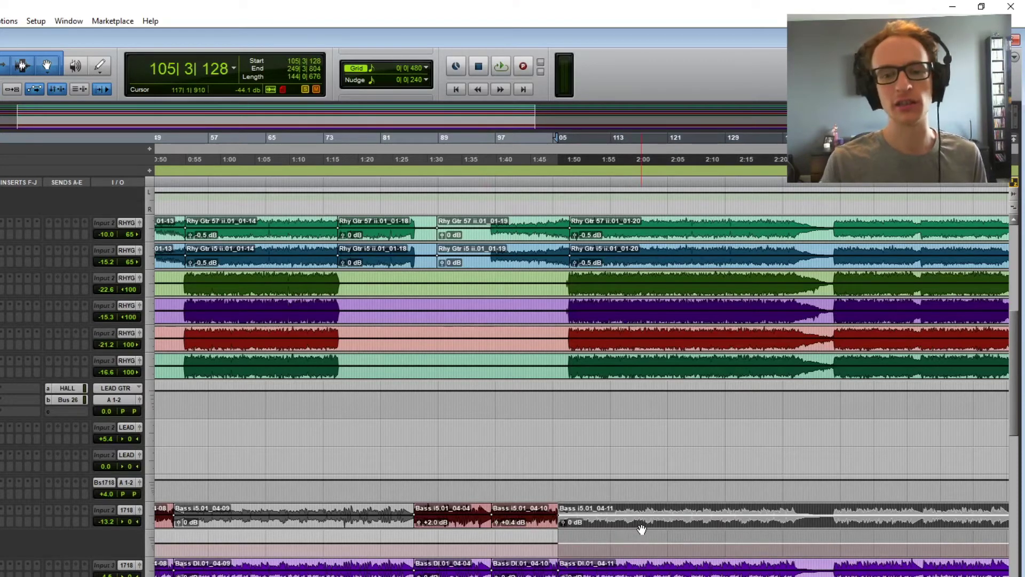
click(459, 488)
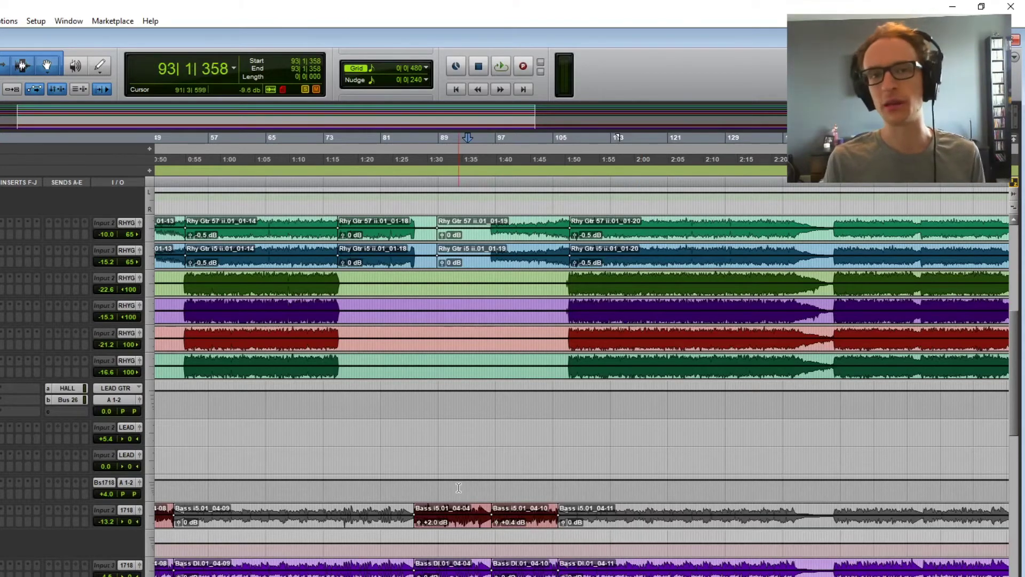
click(393, 487)
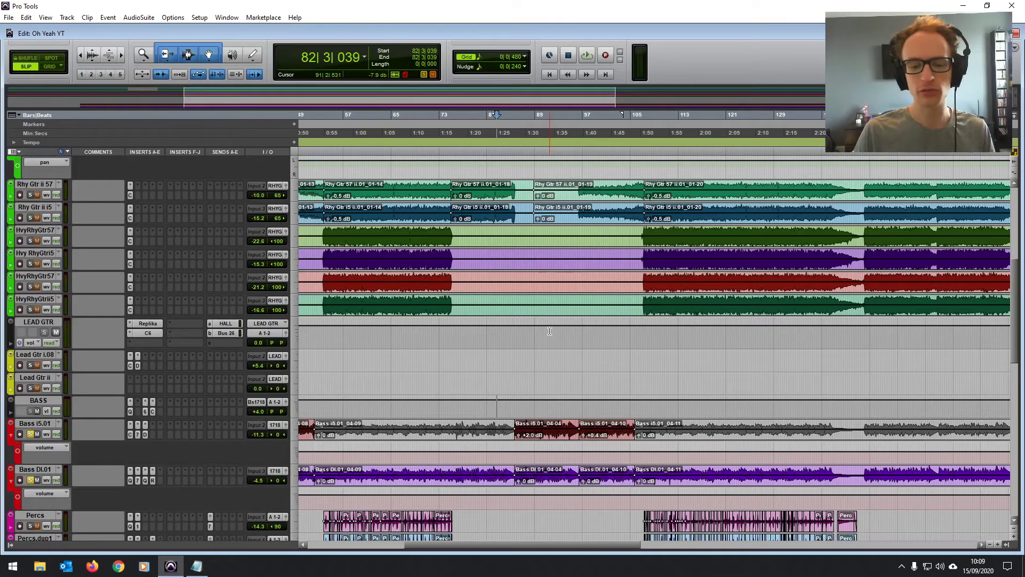
- Play the soloed Bass i5.01 and Bass DI.01 tracks from about bar 82 into the first red clip
key(space)
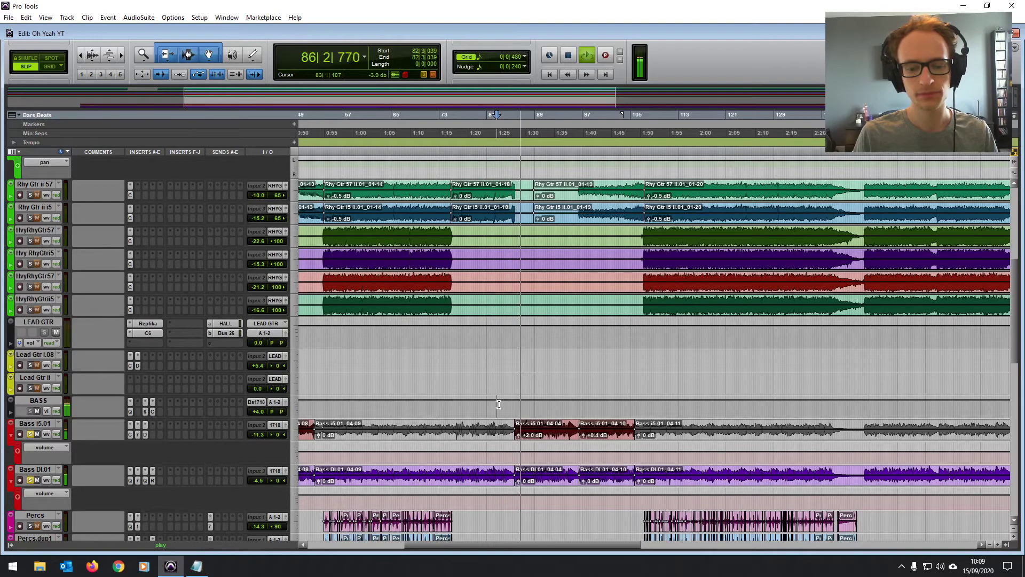
key(space)
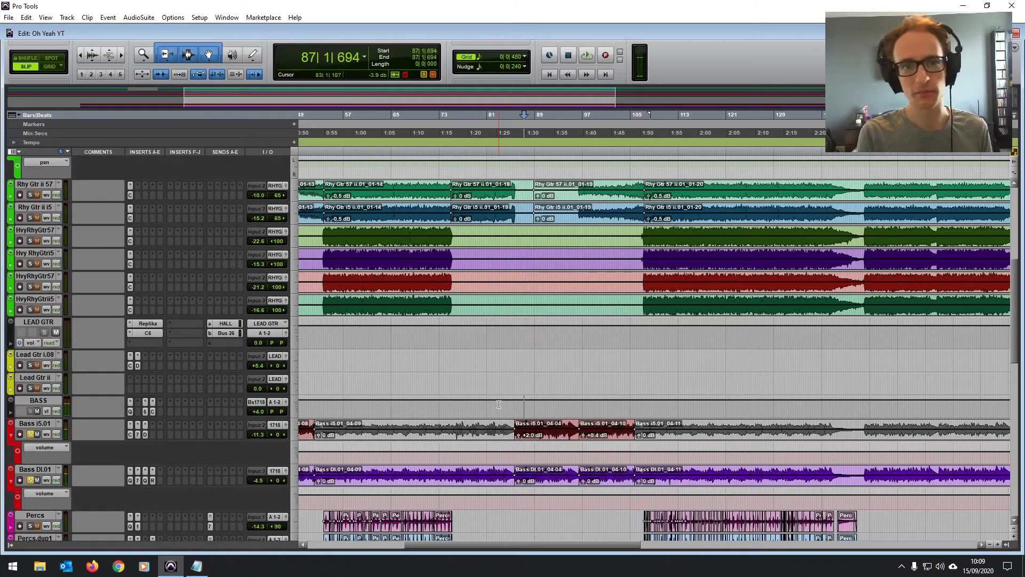
- Unsolo Bass i5.01 and Bass DI.01 and play the full mix from about bar 82 through the guitar gap
click(494, 231)
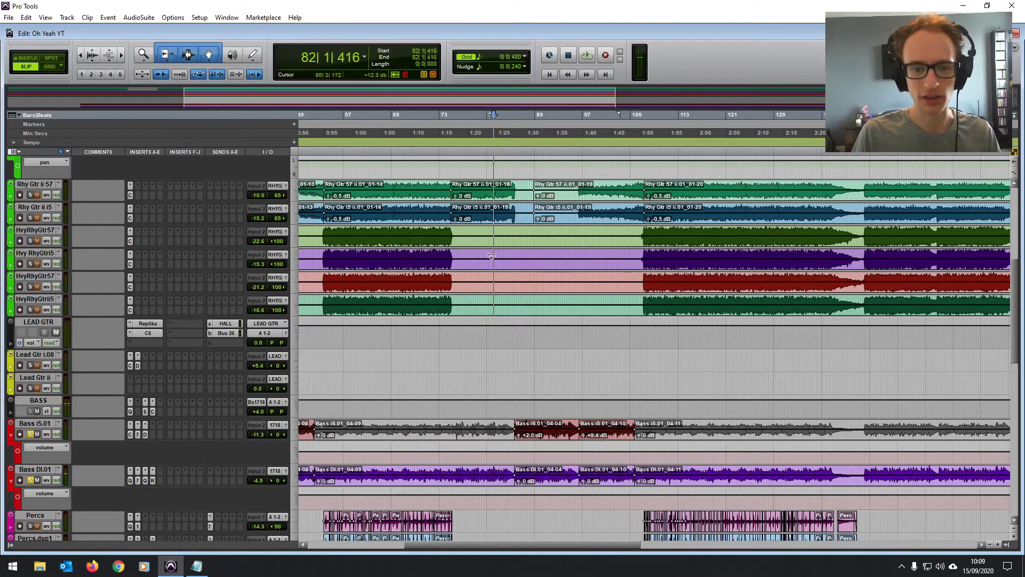
click(31, 434)
click(30, 479)
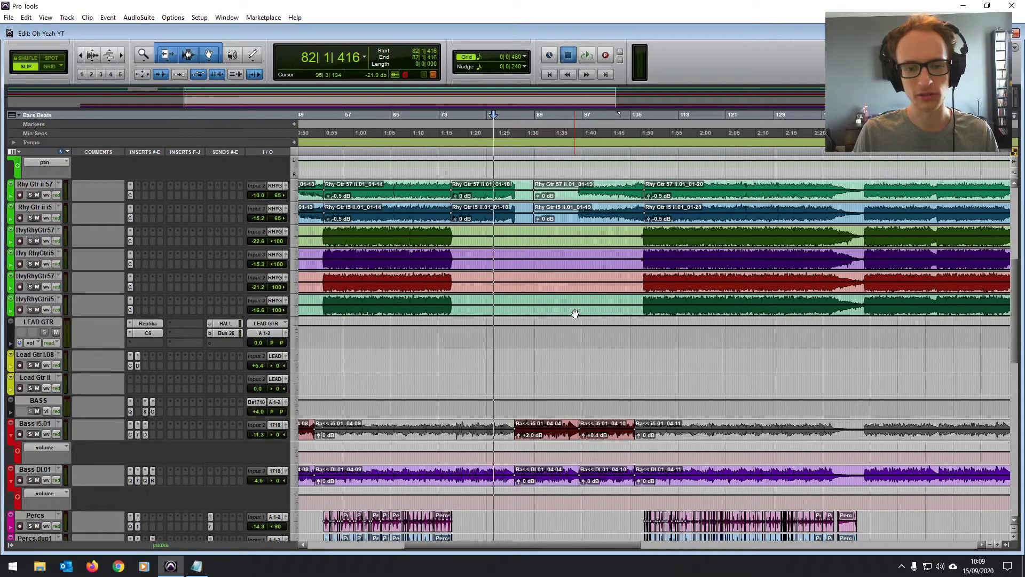
key(space)
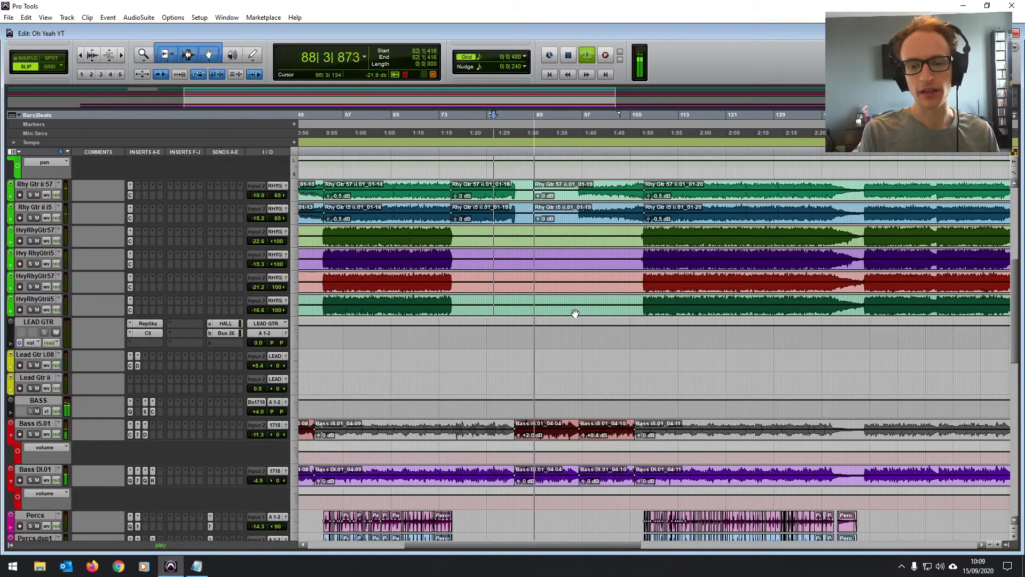
key(space)
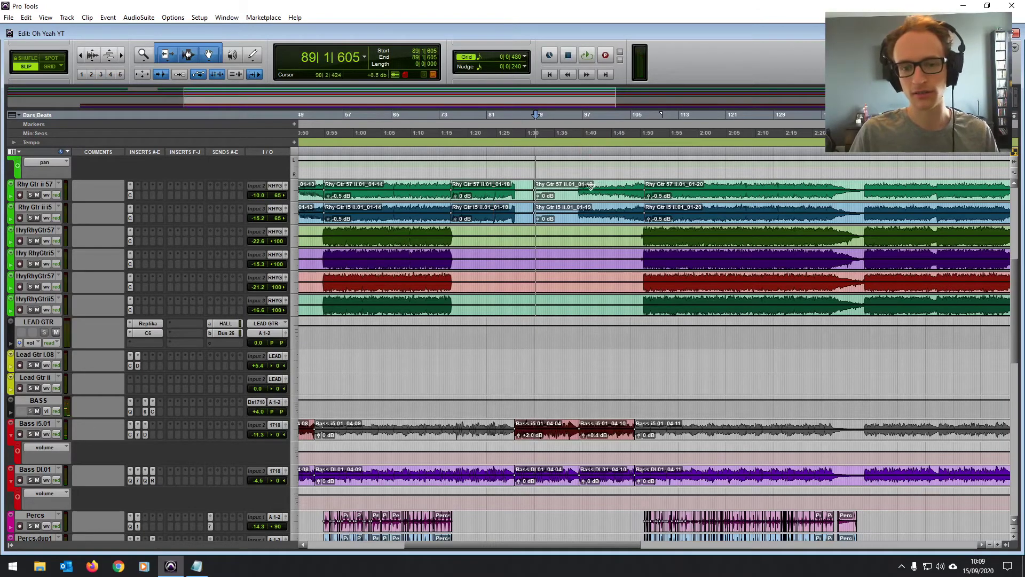
- Play the full mix from about bar 93 until the heavy rhythm guitars re-enter
click(579, 190)
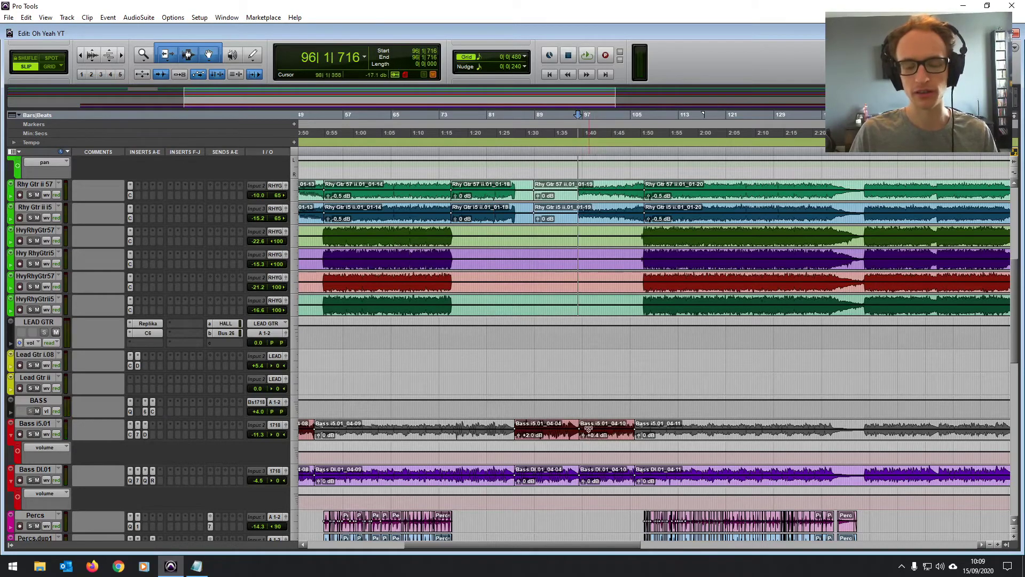
click(562, 406)
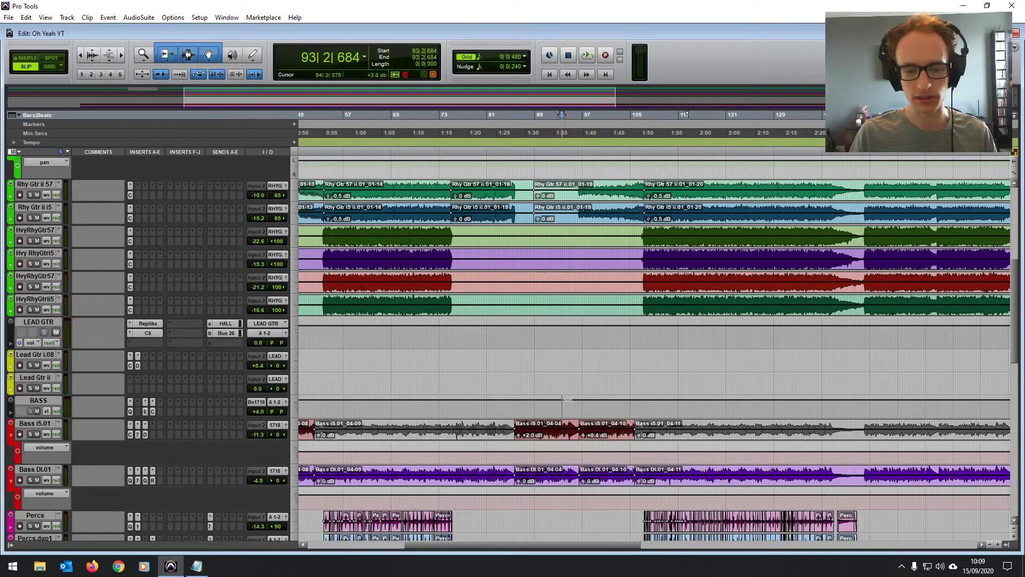
key(space)
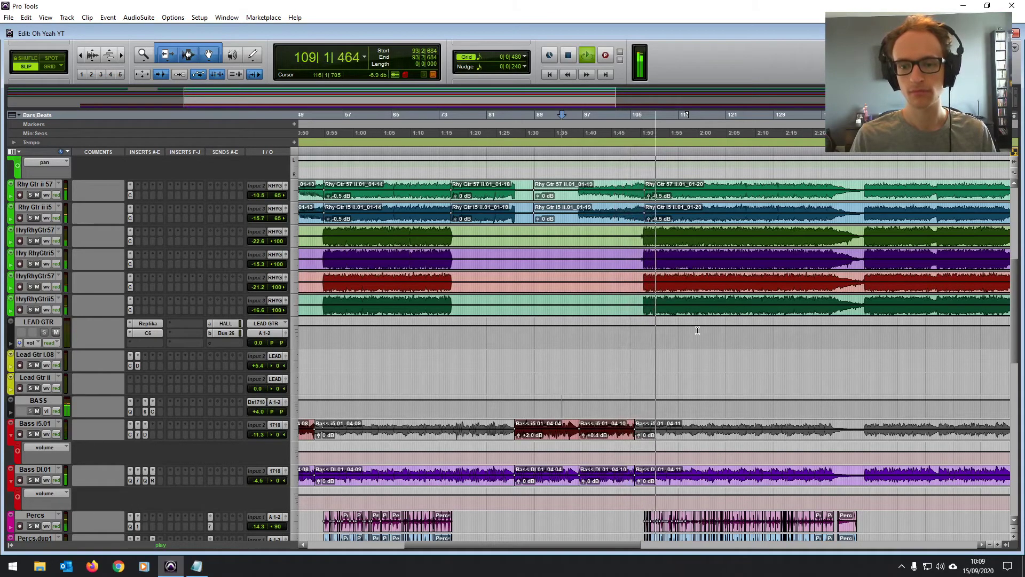
key(space)
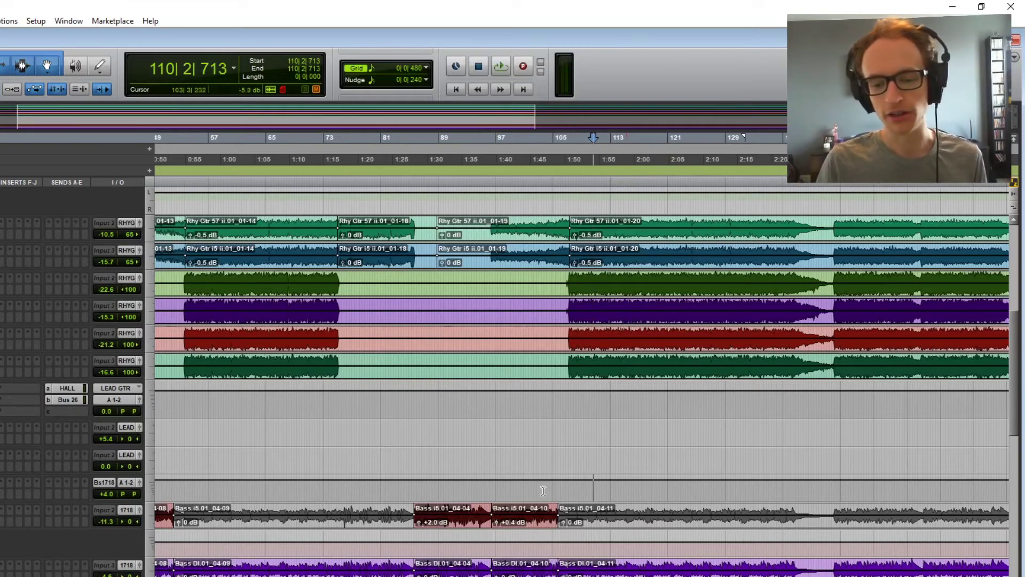
- Select the second and first red Bass i5.01 clips in turn, then place the playback start at about bar 81
click(535, 528)
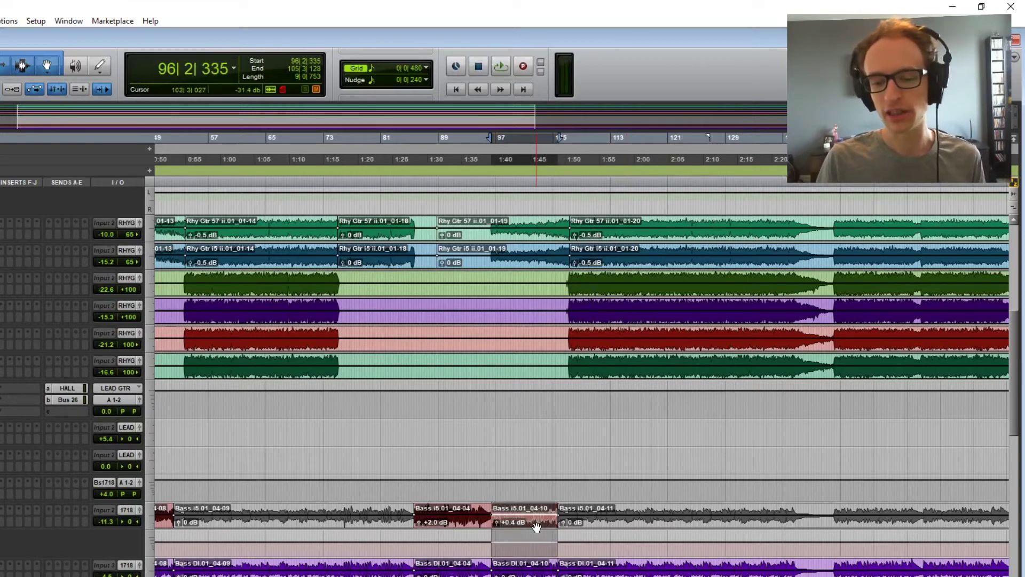
click(511, 491)
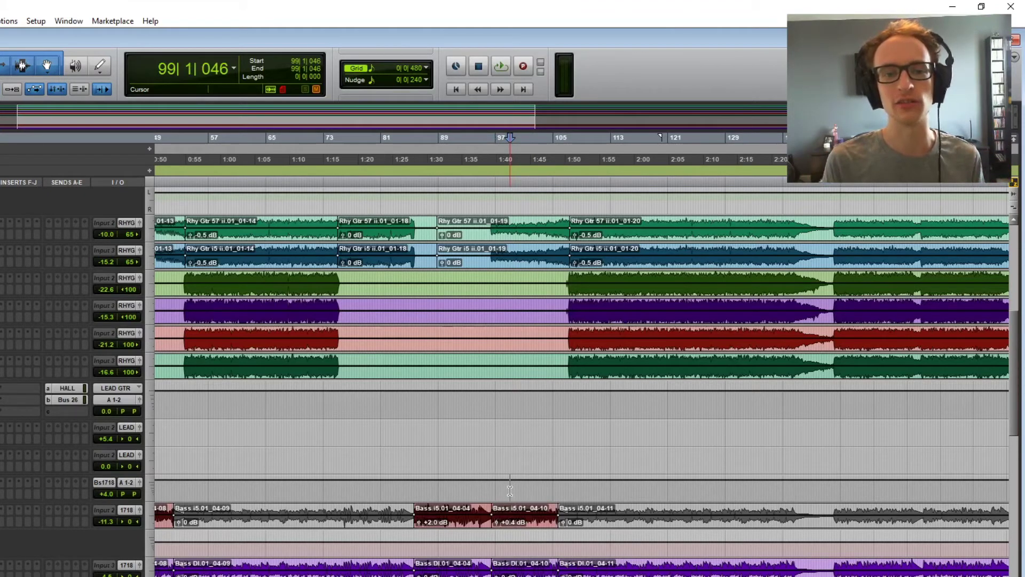
click(387, 488)
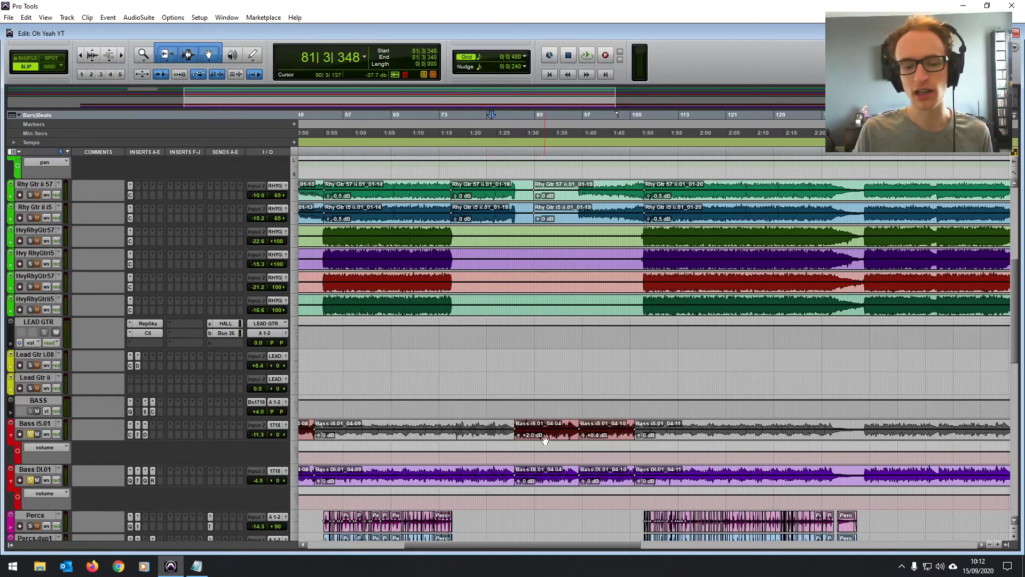
click(546, 440)
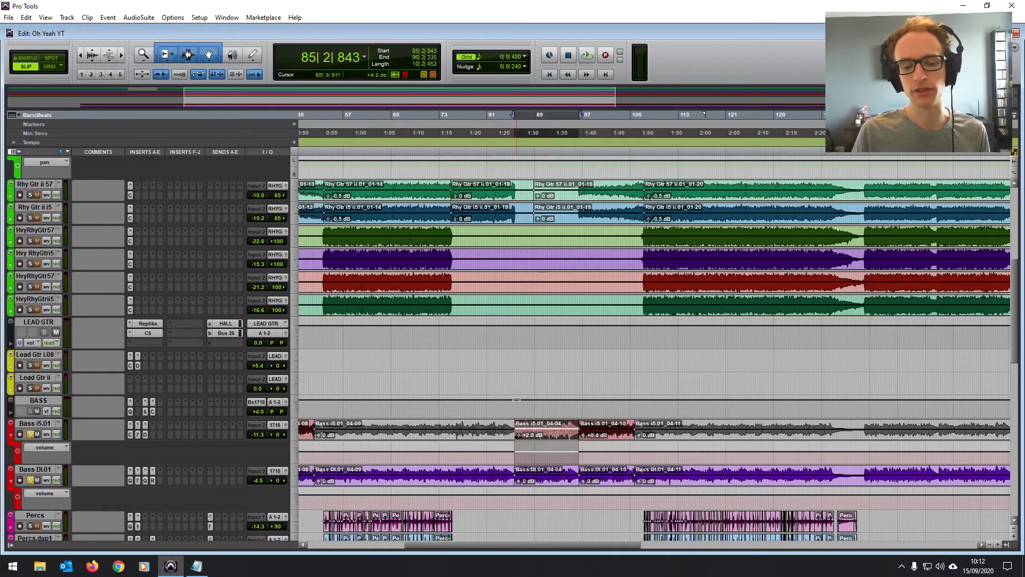
click(497, 407)
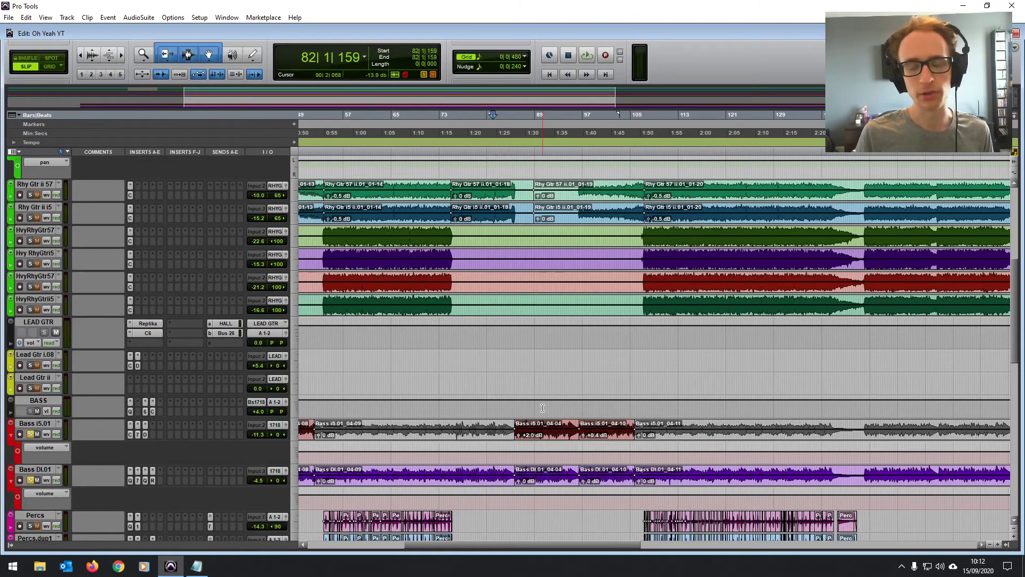
click(492, 406)
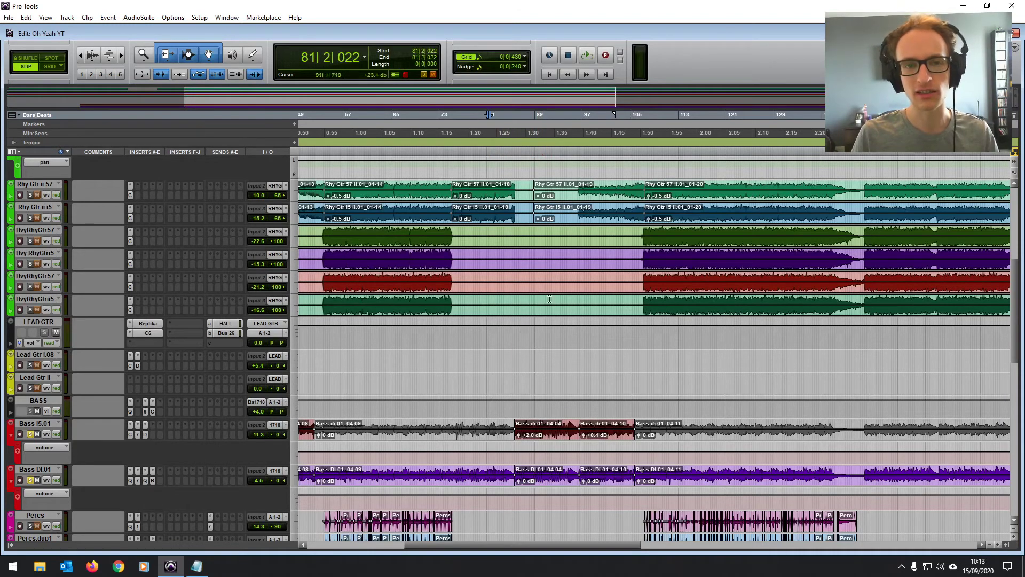
- Select the rhythm guitar clips following the gap, then place the playback start at about bar 78
scroll(550, 299, up, 2)
double_click(598, 244)
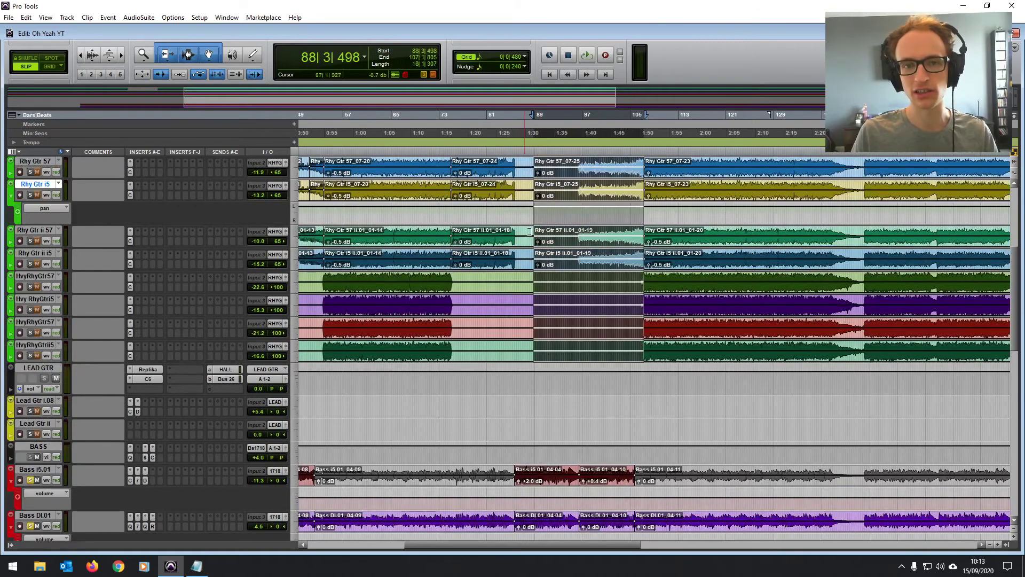
scroll(470, 399, down, 2)
click(470, 400)
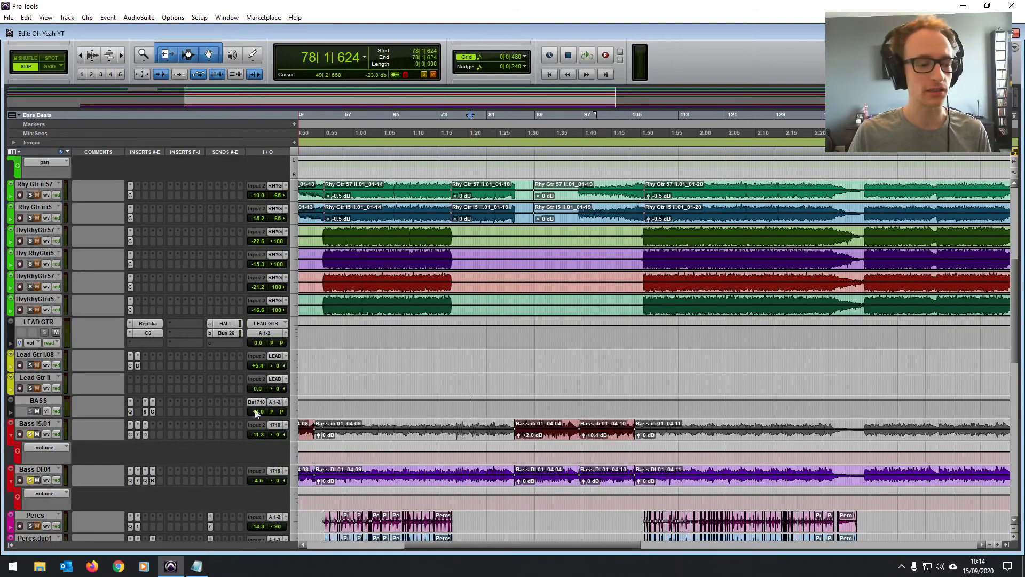
- Open the C6-SideChain plug-in on the BASS track and play from about bar 77 to watch its multiband compression
click(145, 411)
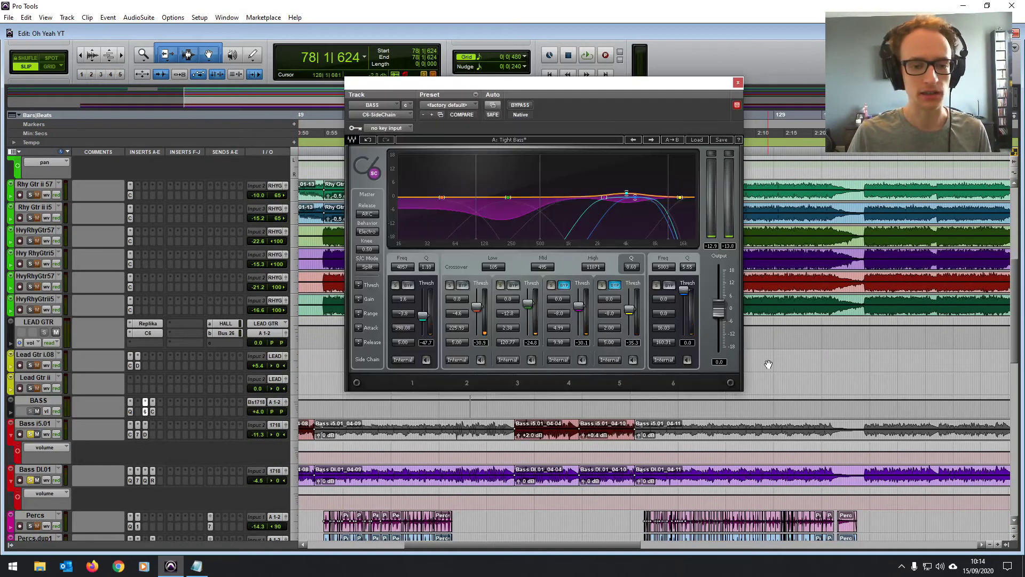
drag(571, 86, 576, 87)
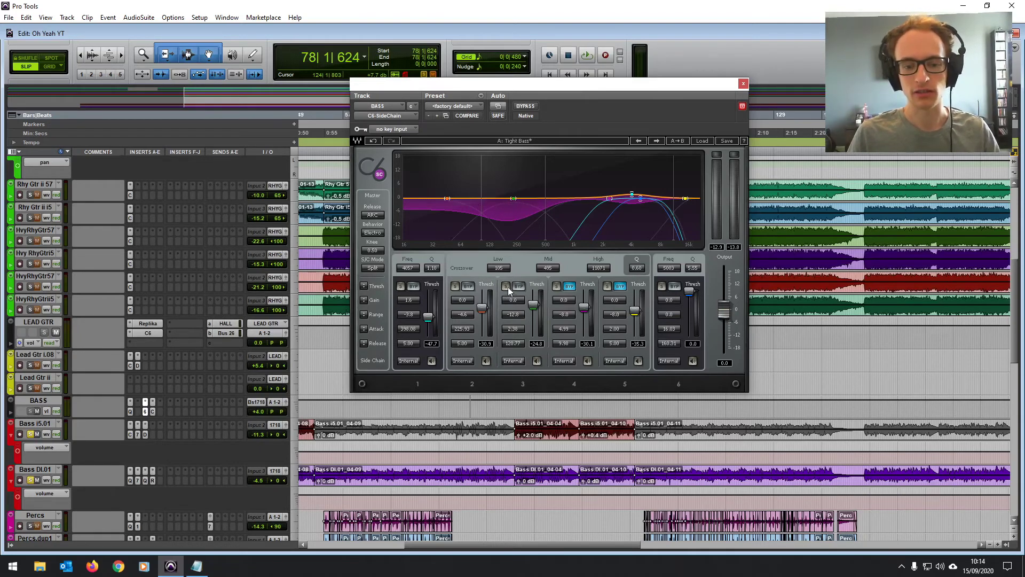
key(space)
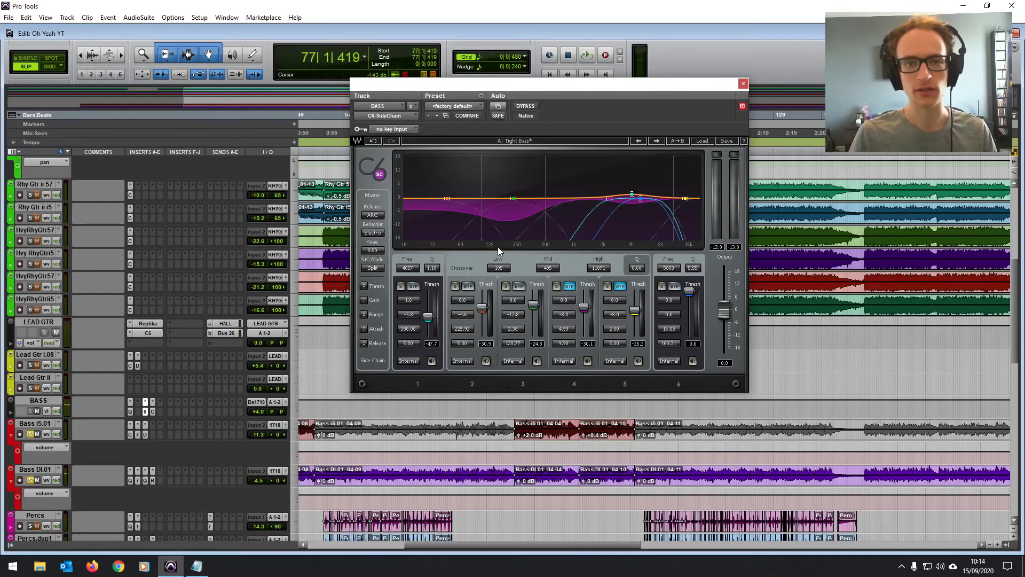
key(space)
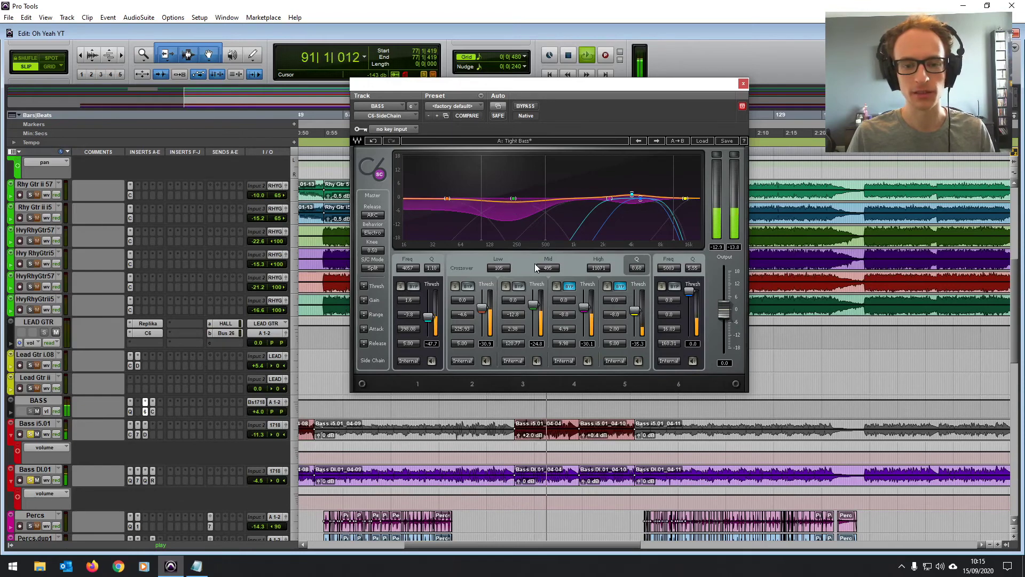
key(space)
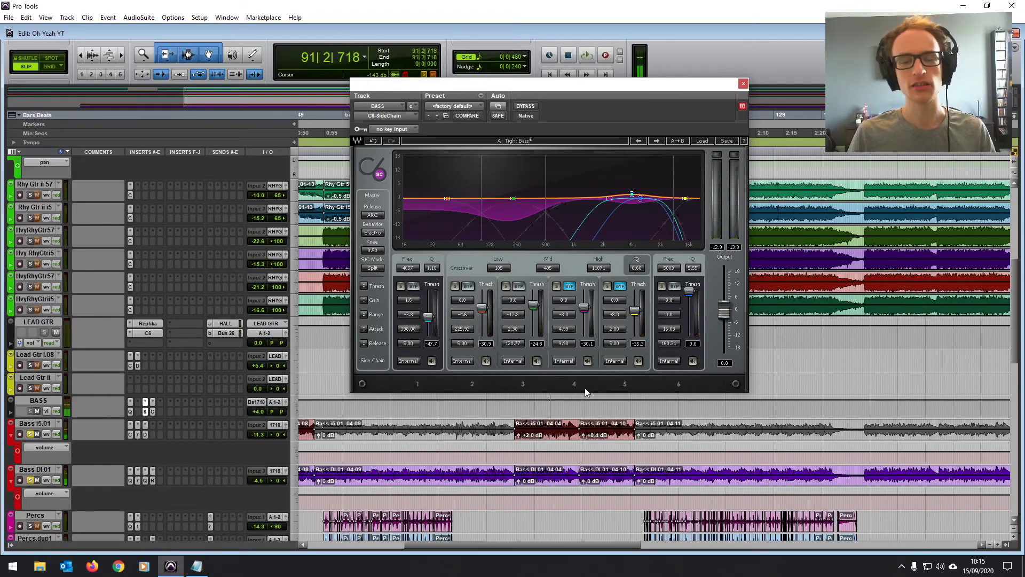
- Play from the first red Bass i5.01 clip while bypassing and re-enabling the C6-SideChain for comparison
click(549, 432)
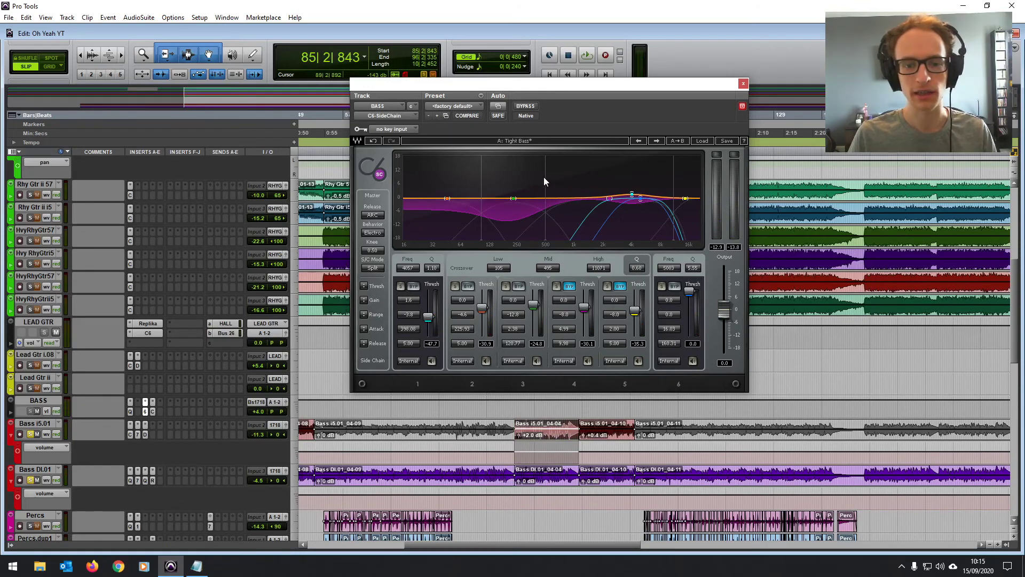
key(space)
click(525, 105)
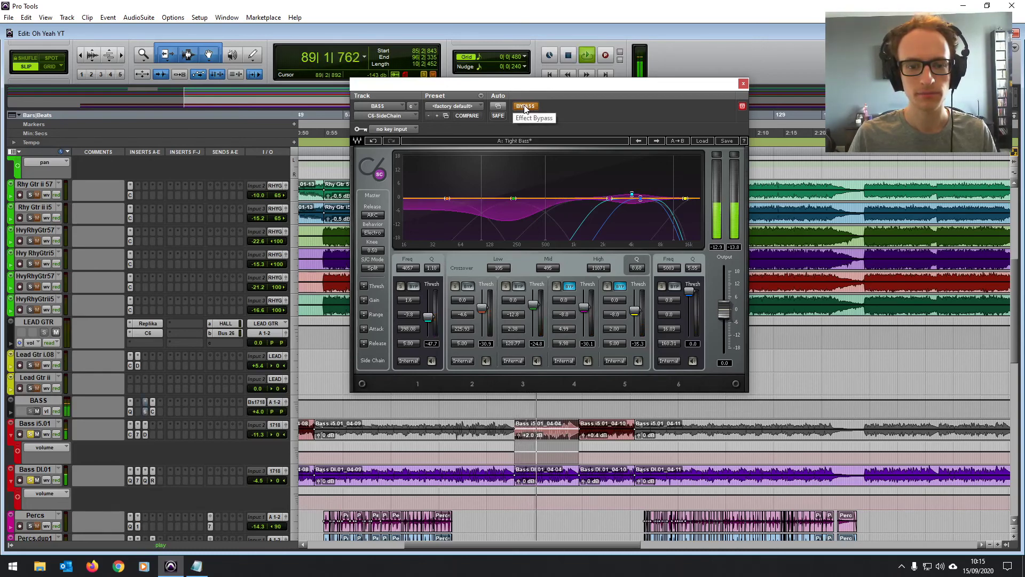
click(525, 106)
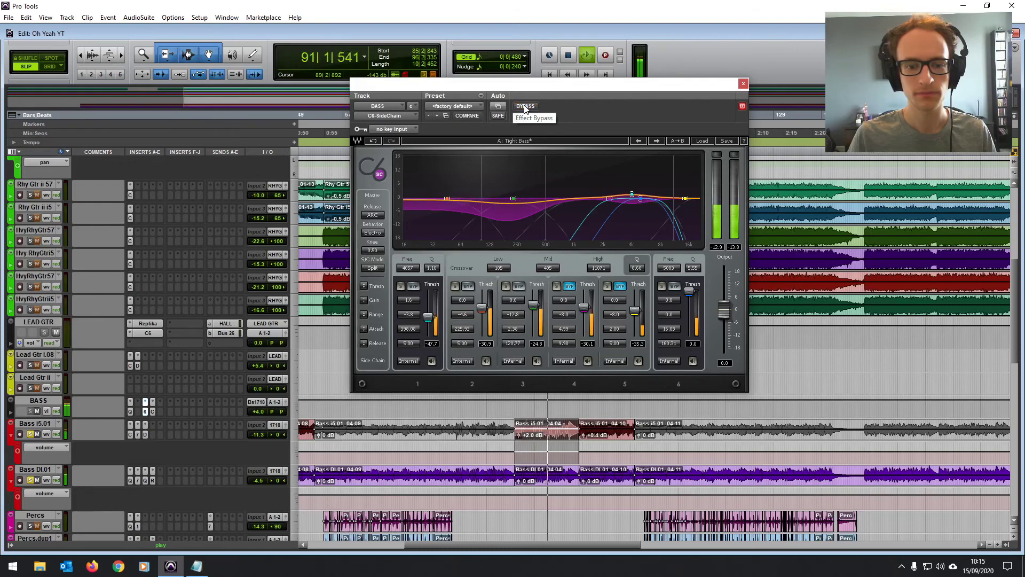
key(space)
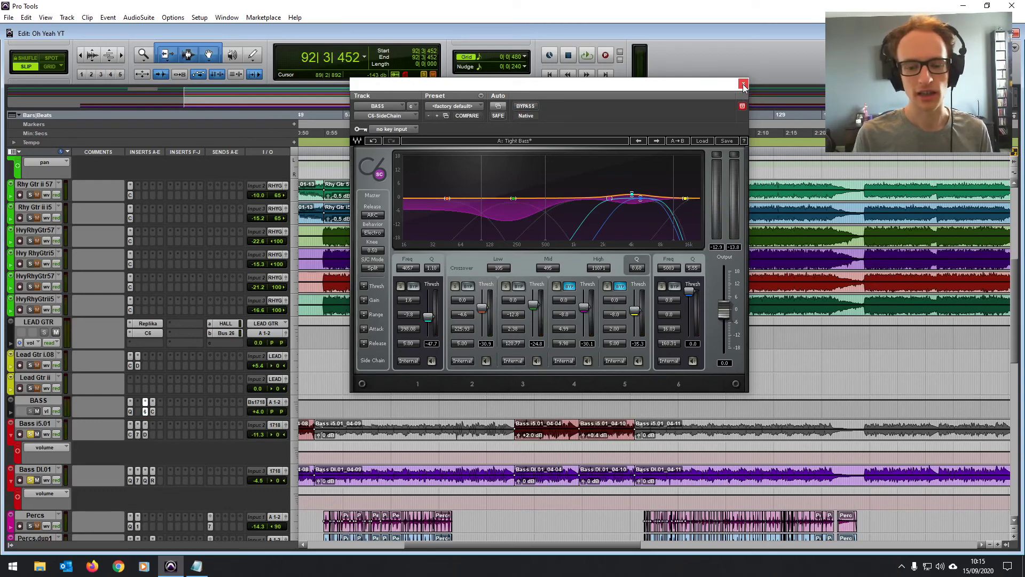
- Close the C6-SideChain plug-in and place the playback start at about bar 81
click(743, 85)
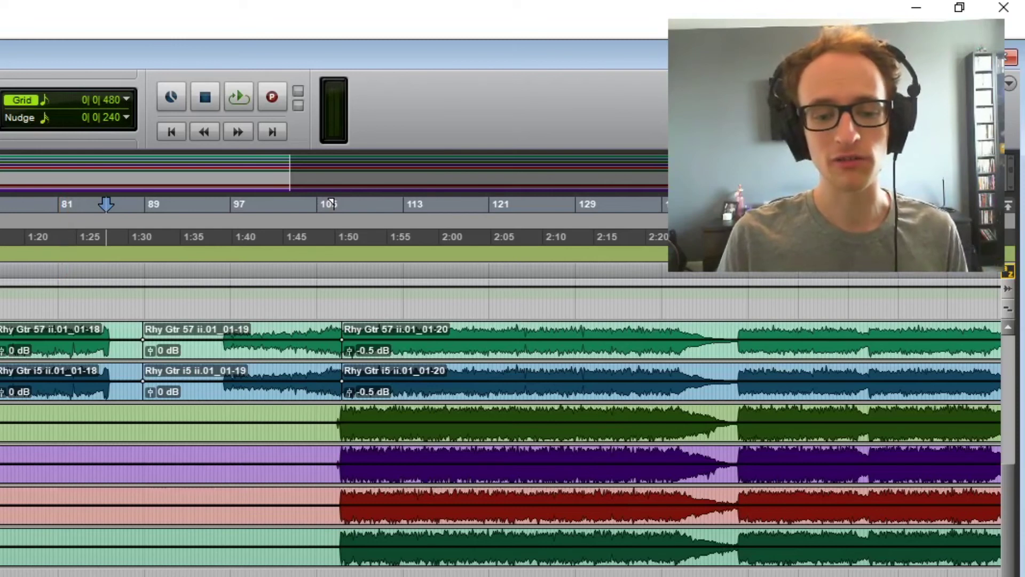
click(58, 576)
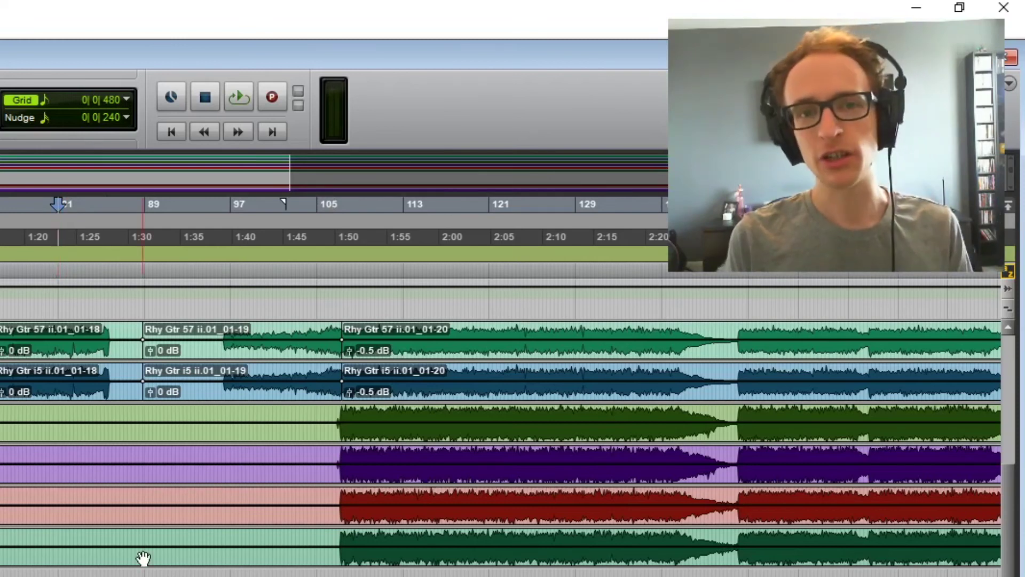